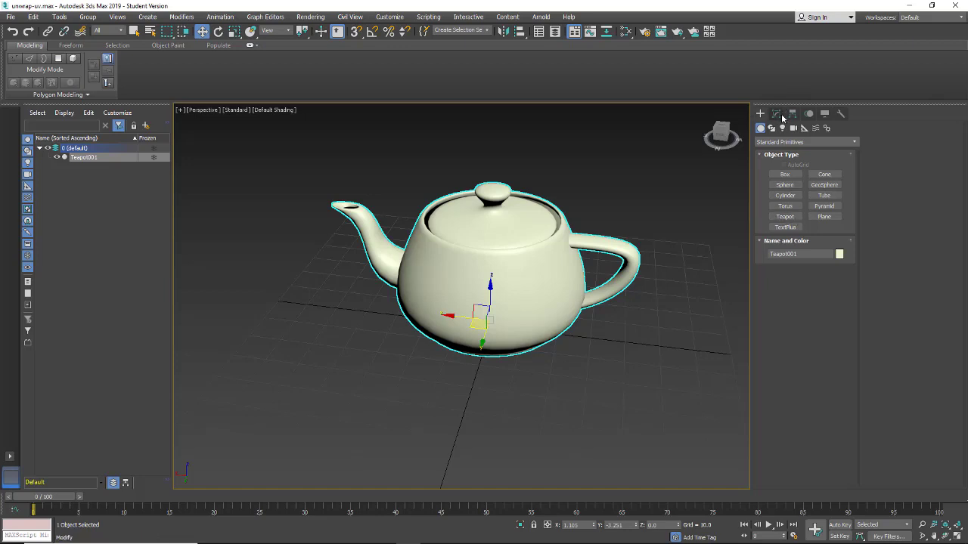
Apply an Unwrap UVW modifier to the teapot to inspect its existing seams, and delete the modifier.
click(779, 115)
click(780, 144)
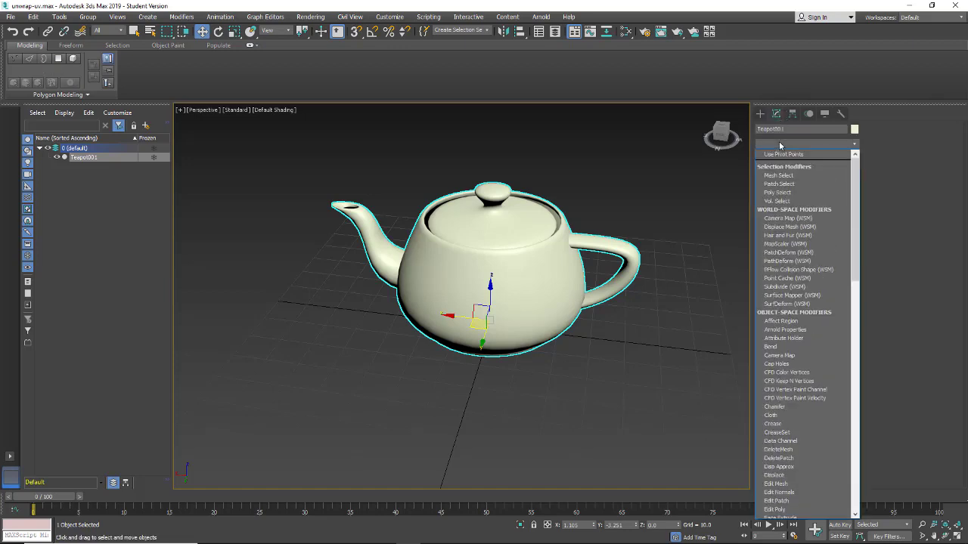
key(u)
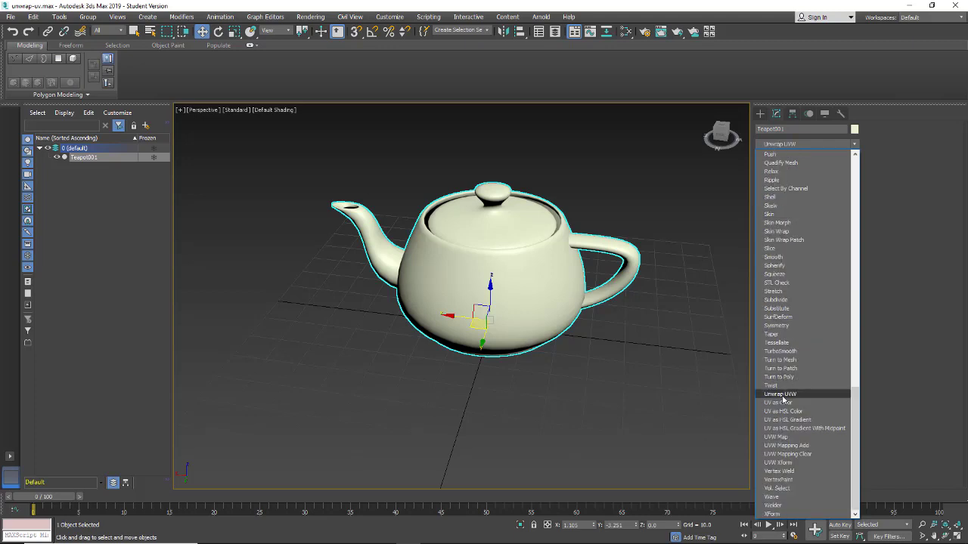
click(781, 394)
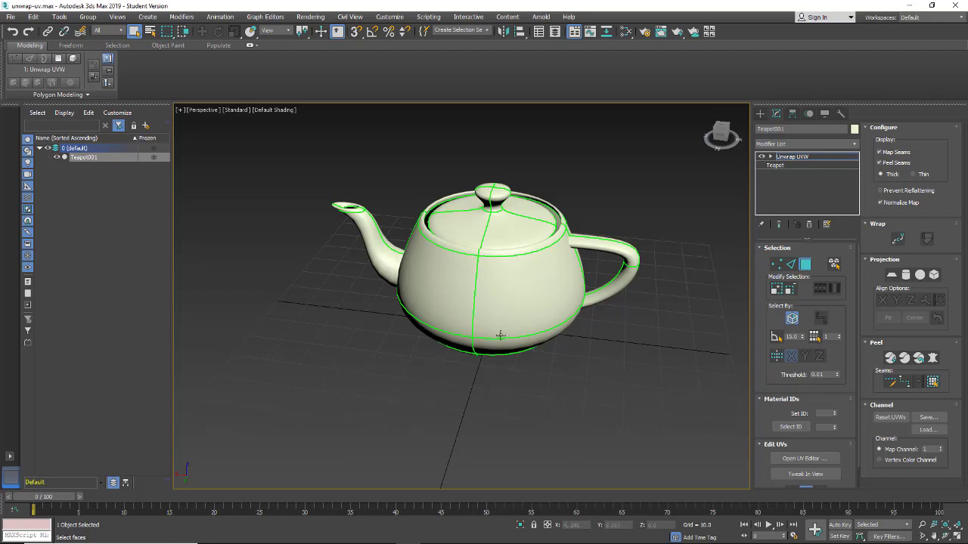
mouse_move(502, 381)
alt+middle_down()
mouse_move(505, 268)
mouse_move(496, 382)
mouse_move(510, 392)
alt+middle_up()
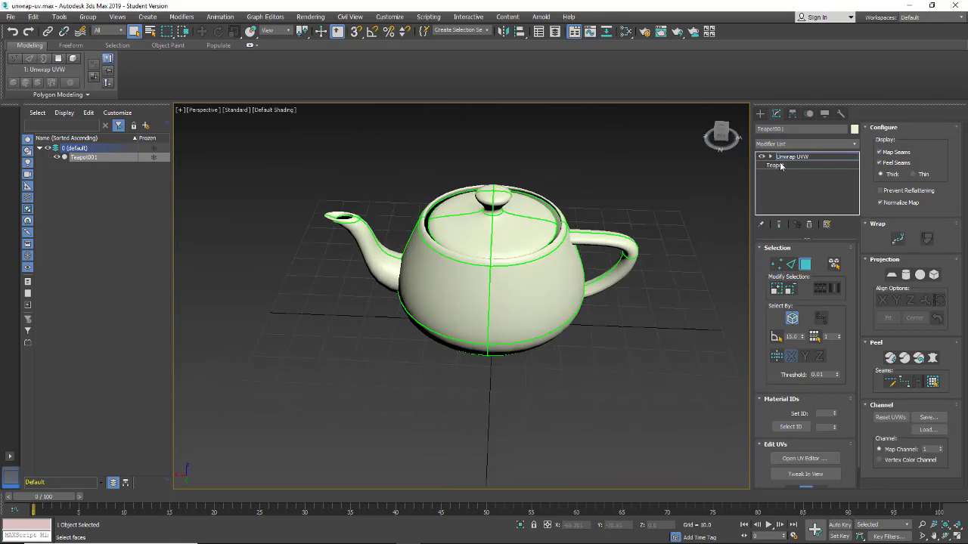
click(809, 224)
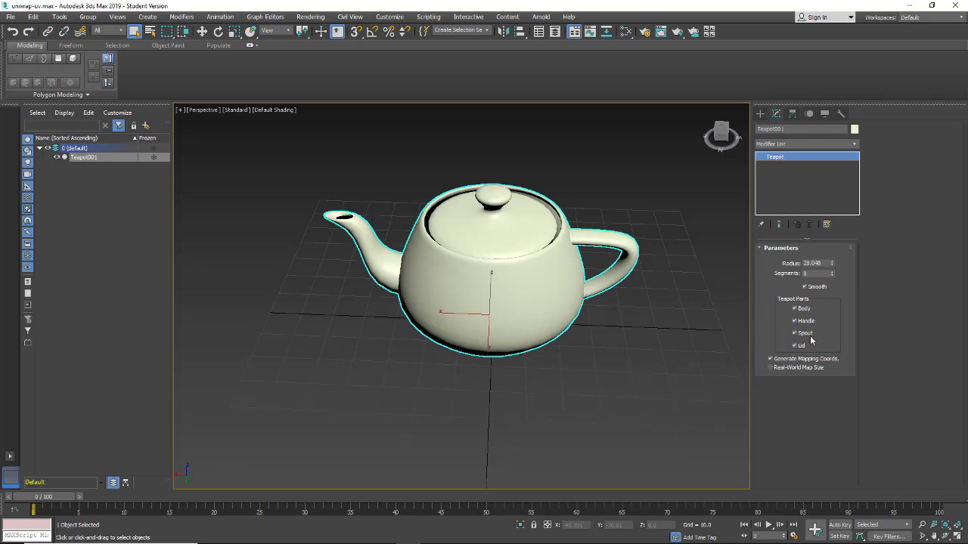
Load the UVW Remove utility for the selected teapot.
click(842, 115)
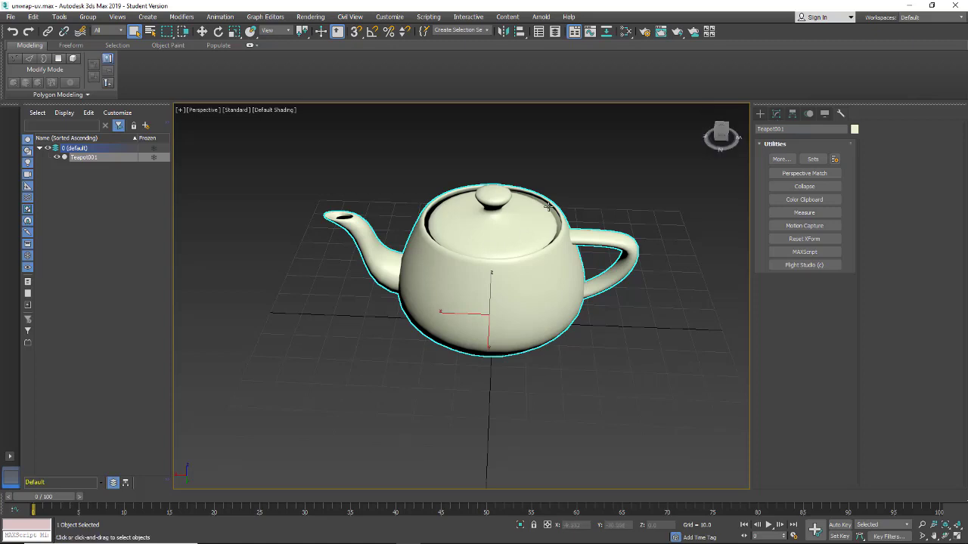
click(779, 159)
drag(462, 166, 709, 125)
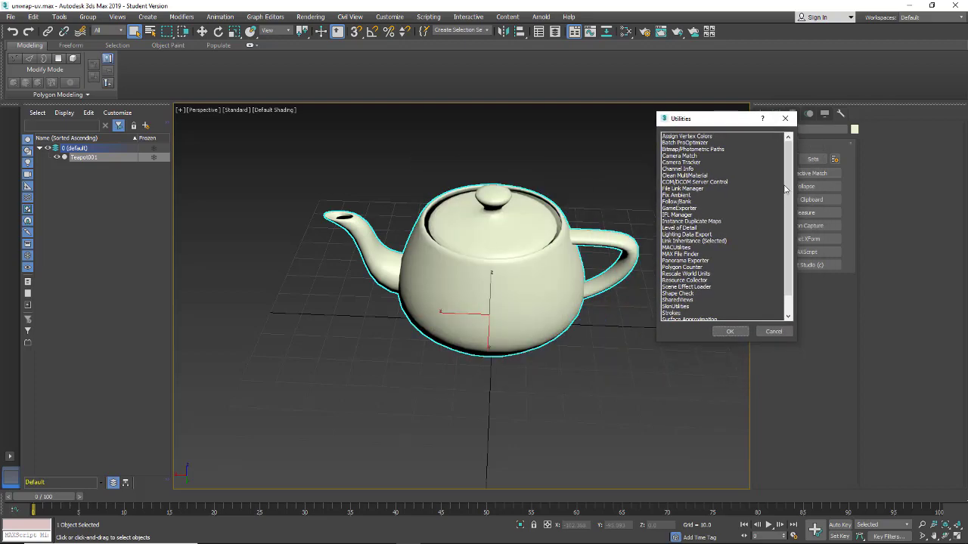
drag(791, 189, 790, 213)
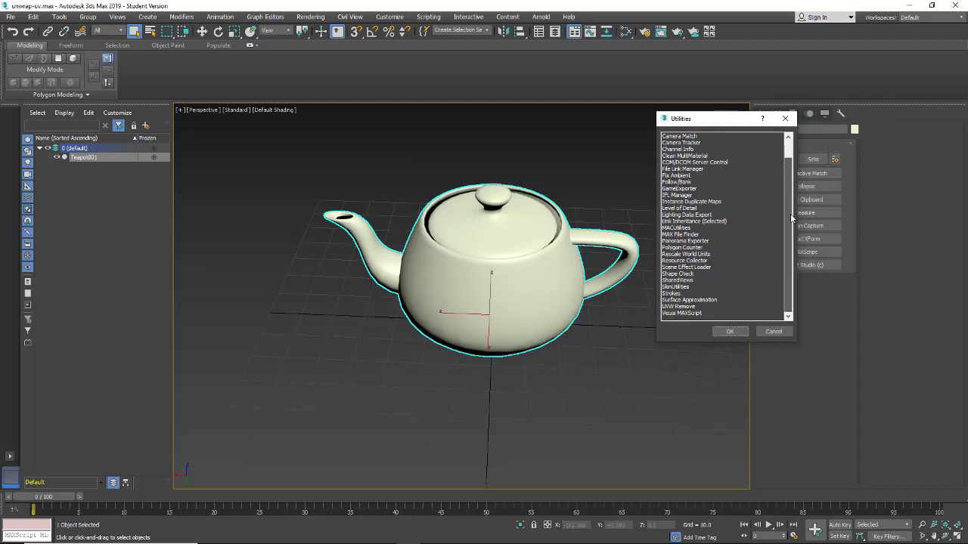
click(678, 307)
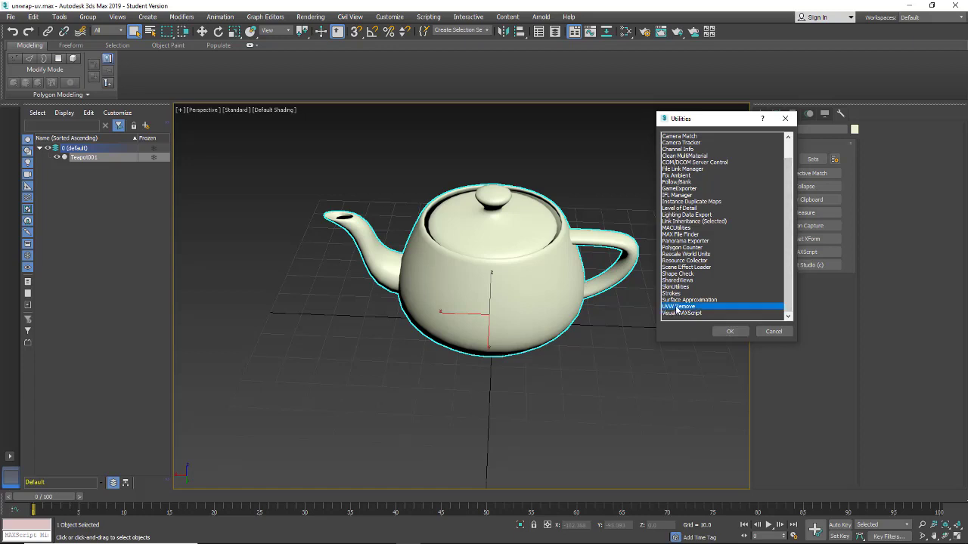
click(730, 332)
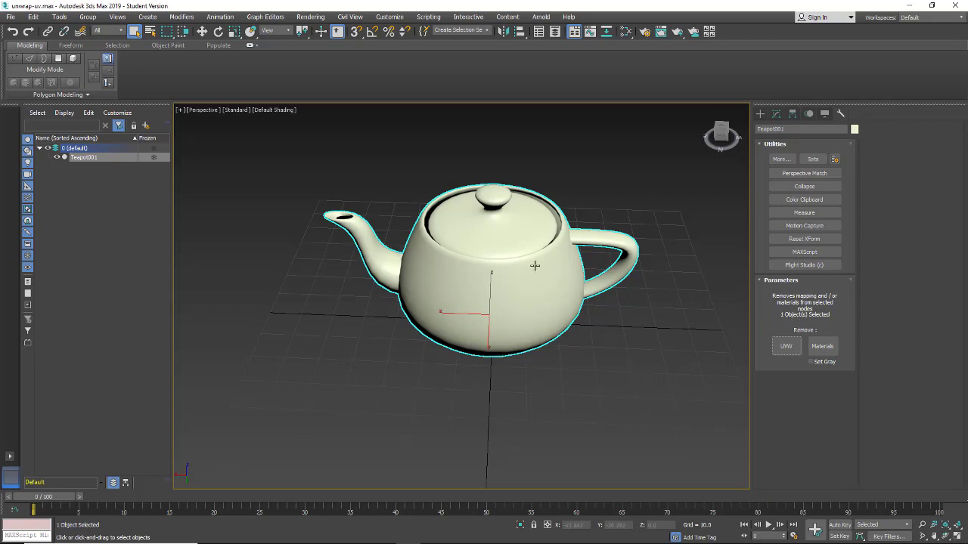
Try to remove the UVW mapping from the teapot primitive.
click(785, 347)
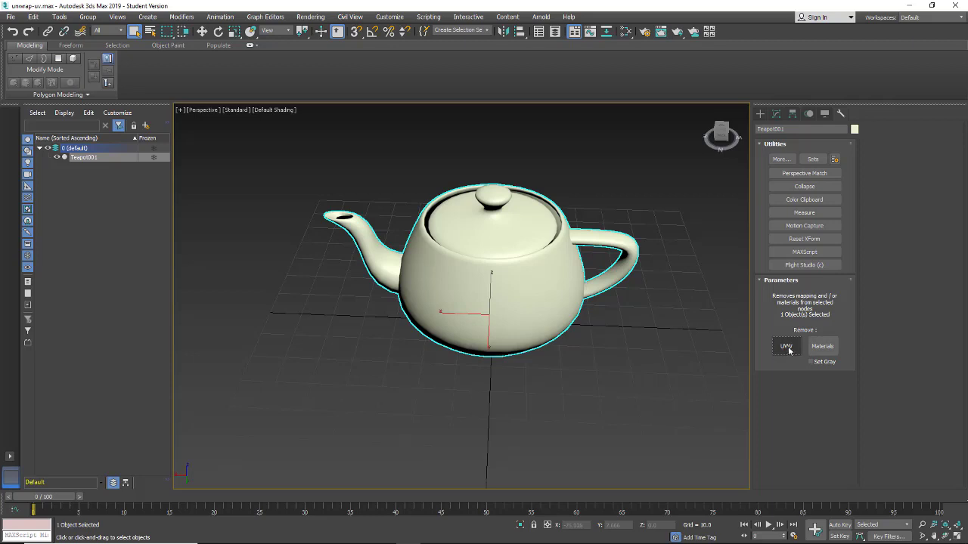
click(787, 348)
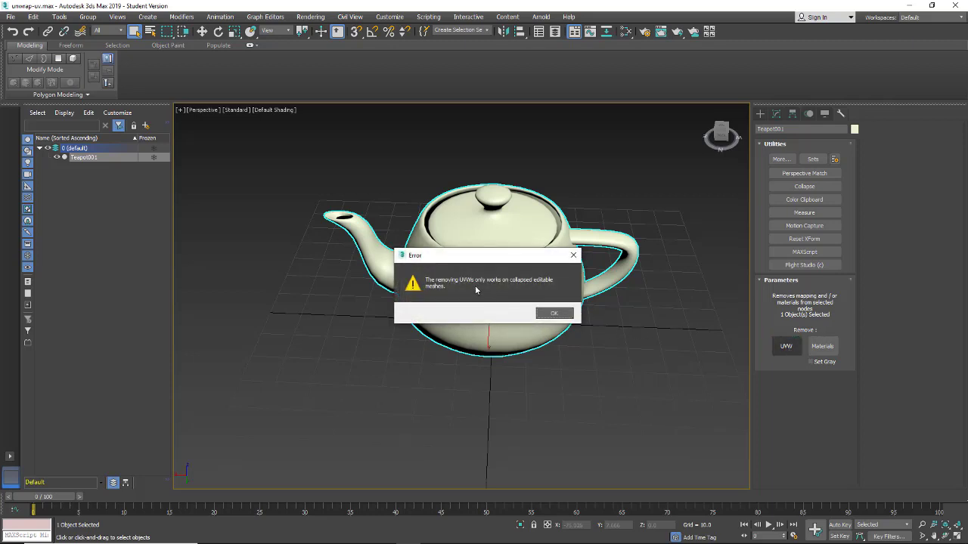
drag(479, 258, 628, 237)
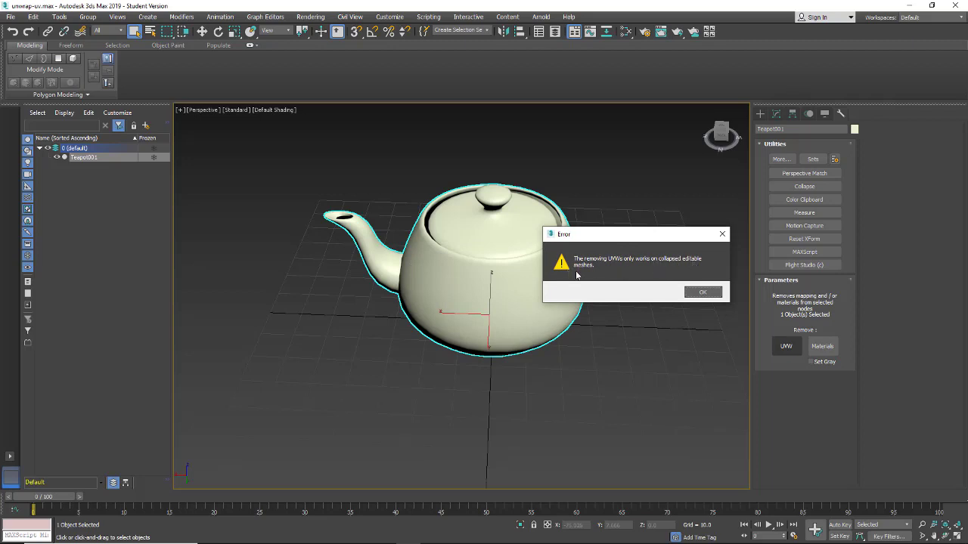
click(703, 292)
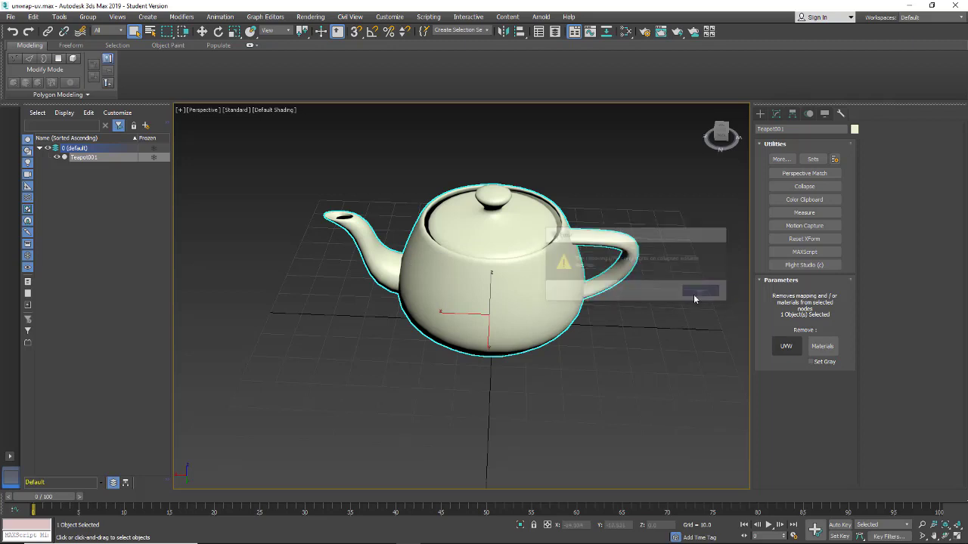
Convert the teapot primitive to an Editable Mesh.
click(776, 114)
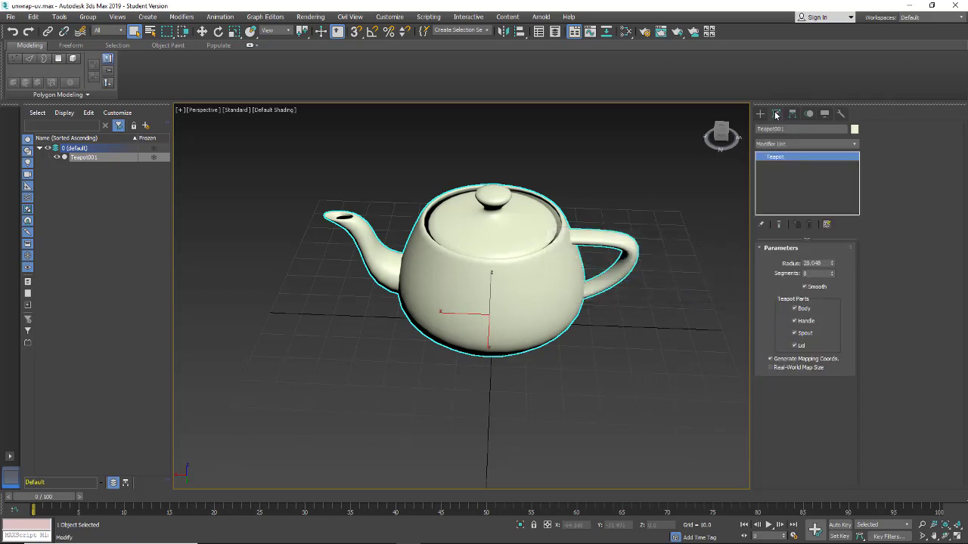
right_click(774, 155)
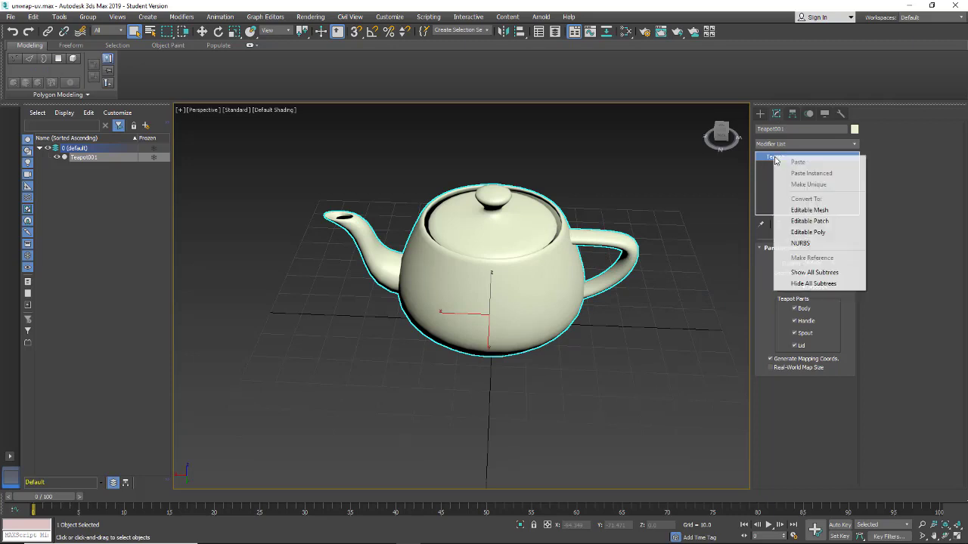
click(819, 213)
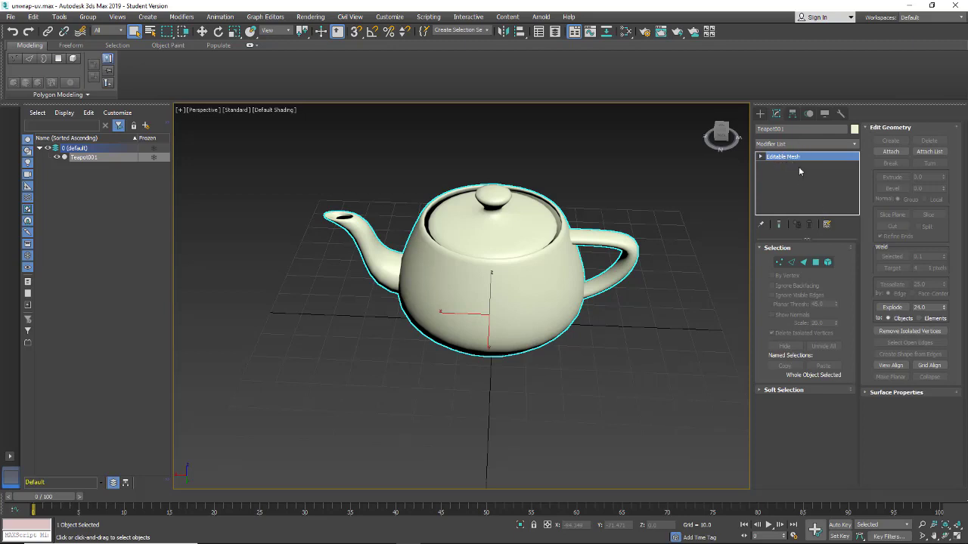
right_click(789, 159)
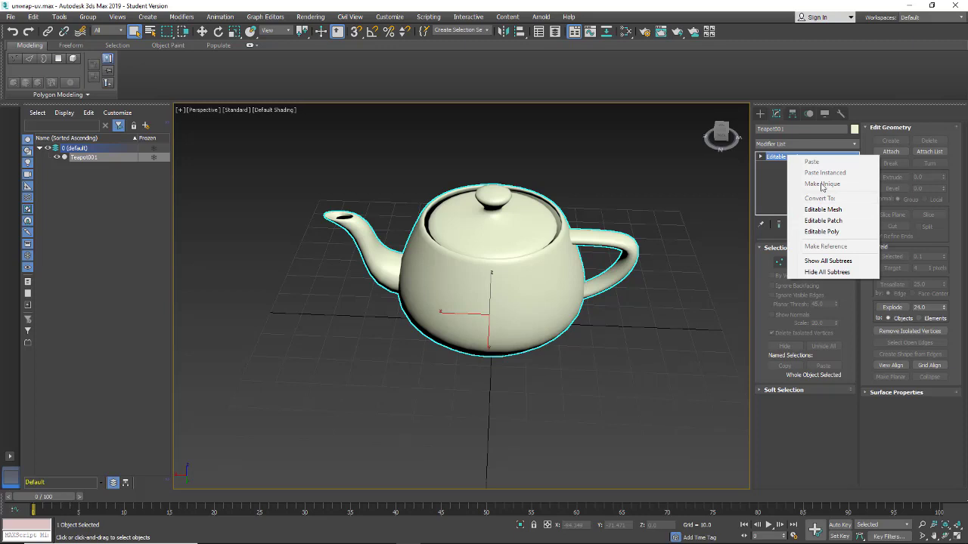
click(773, 179)
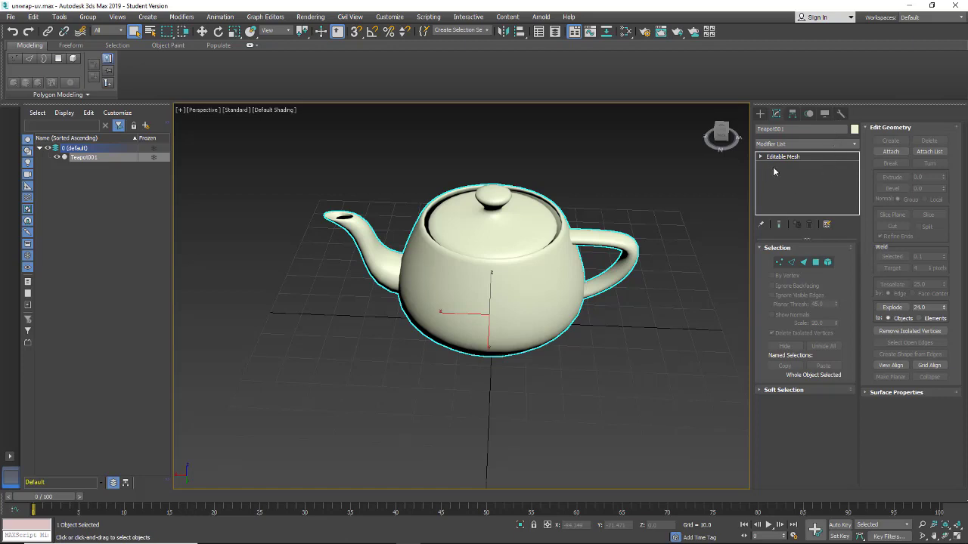
Remove the UVW mapping from the teapot mesh with the UVW Remove utility and convert the object to Editable Poly.
click(840, 113)
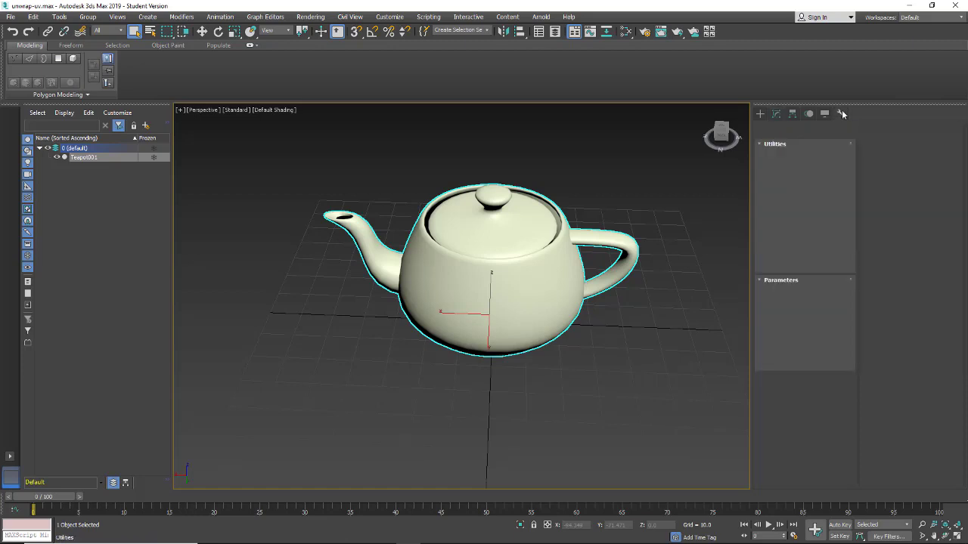
click(786, 345)
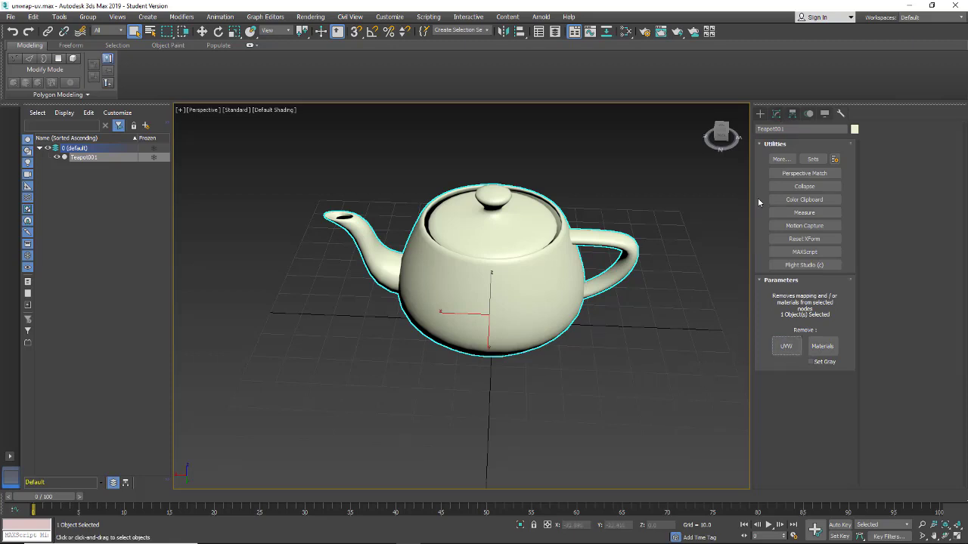
click(778, 114)
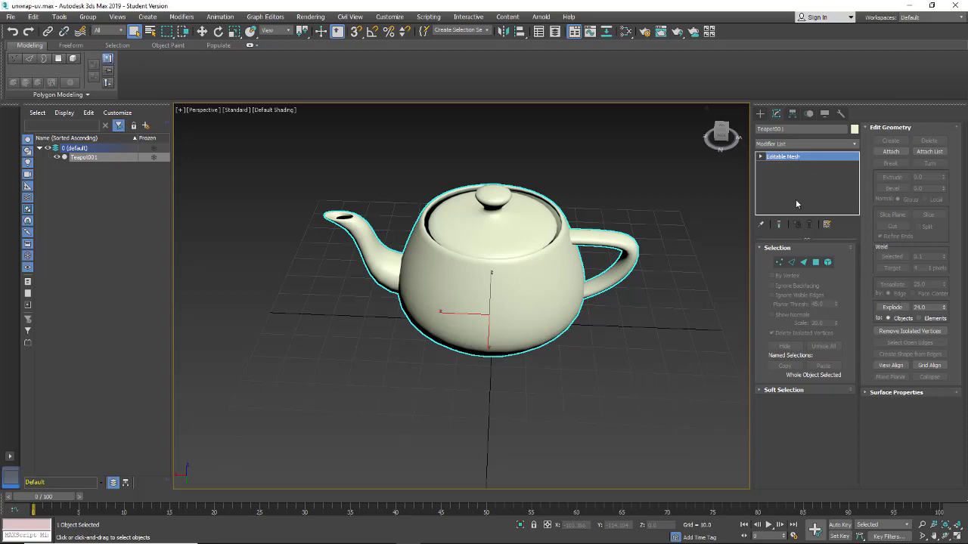
right_click(795, 156)
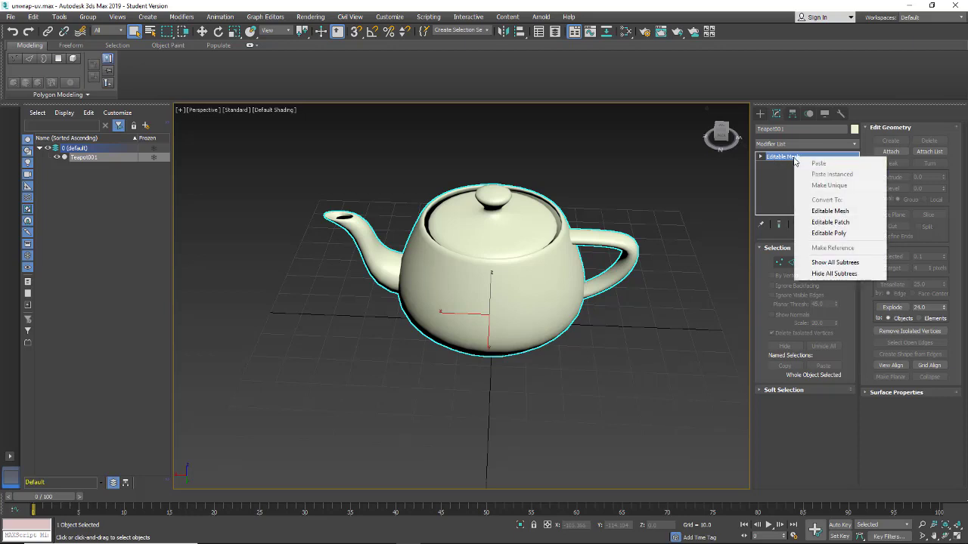
click(816, 235)
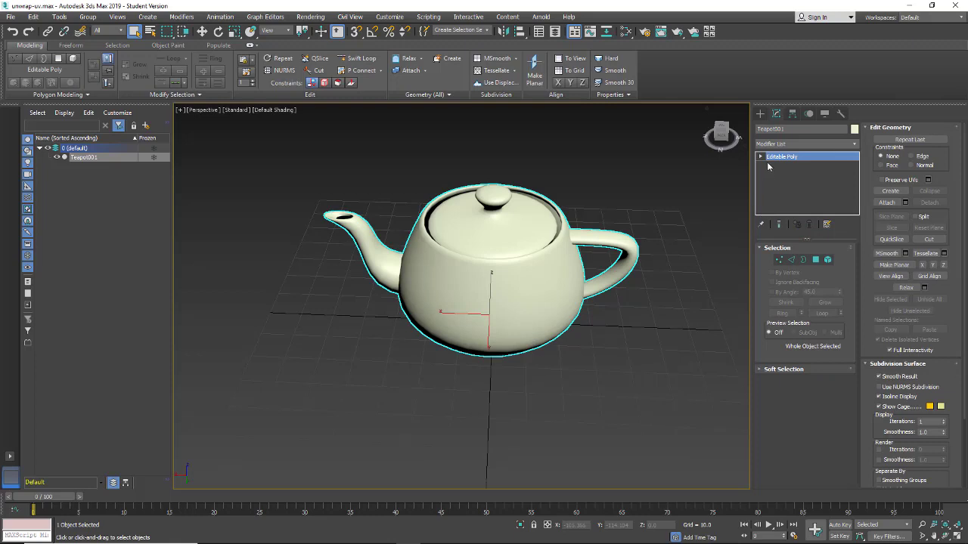
Apply an Unwrap UVW modifier to the editable poly teapot and open the UV editor.
click(783, 146)
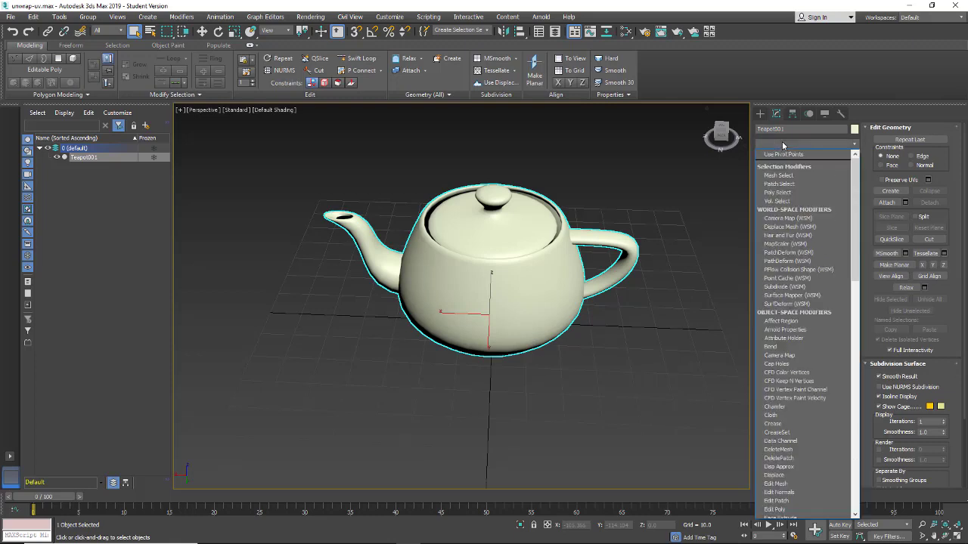
key(u)
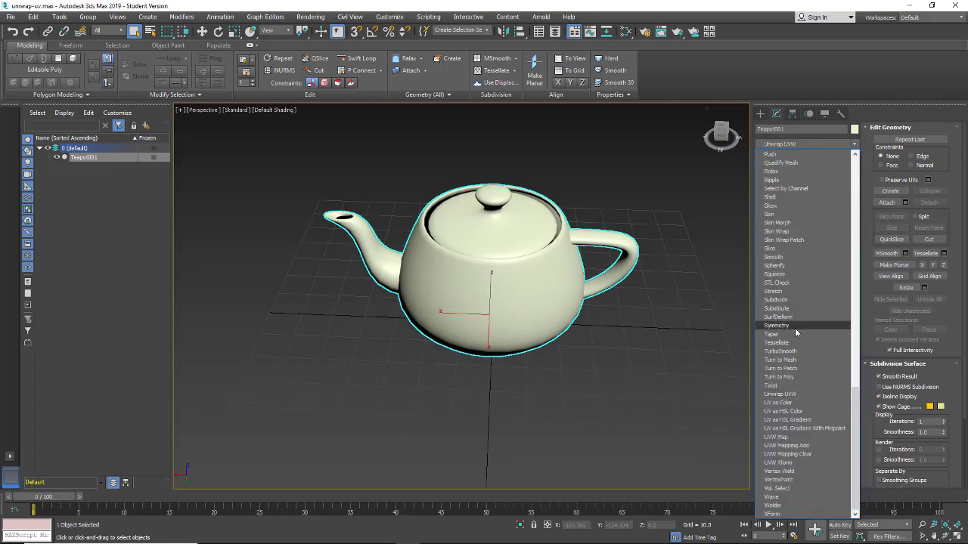
click(784, 396)
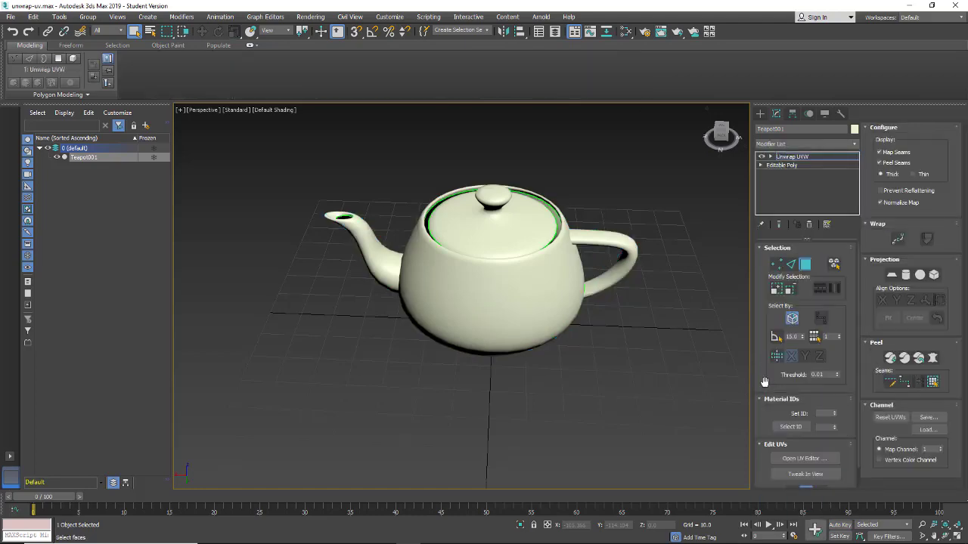
click(786, 459)
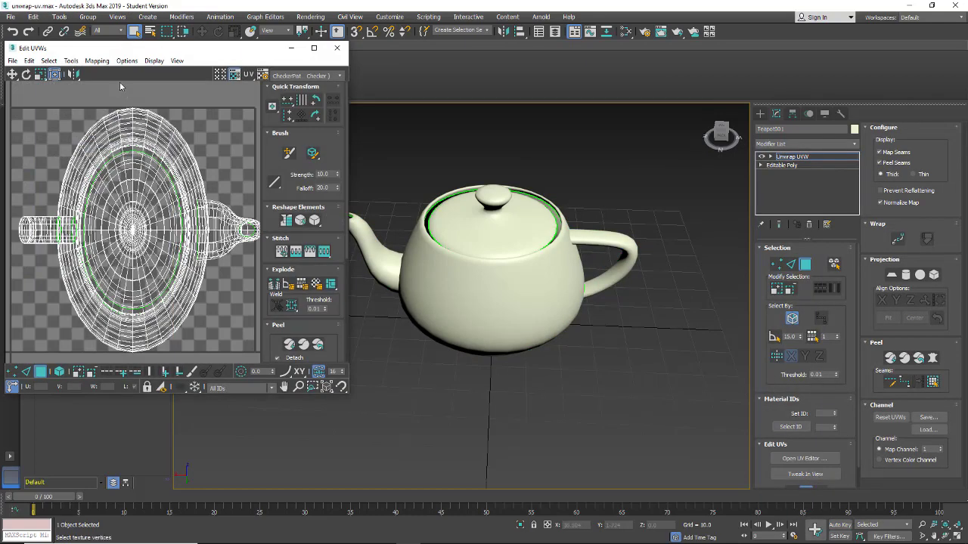
drag(140, 53, 436, 63)
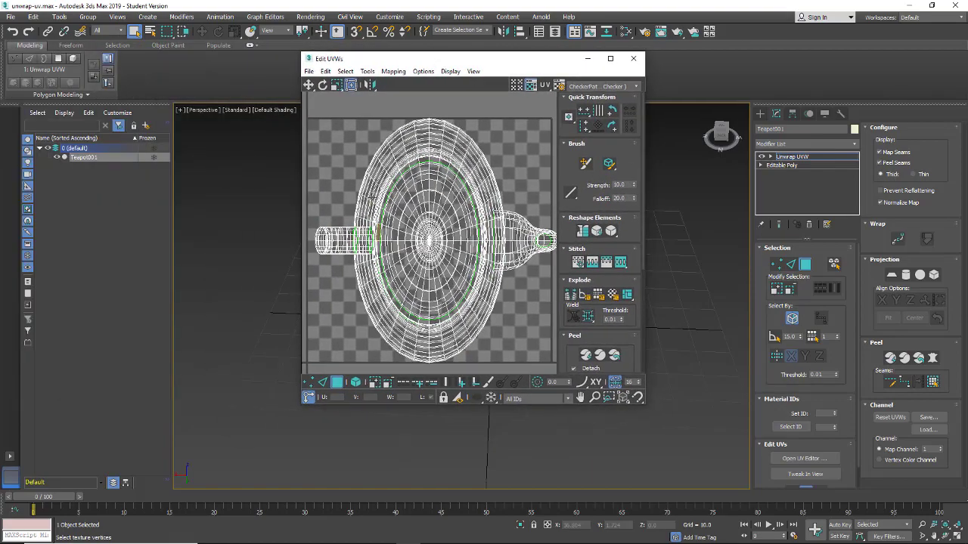
drag(527, 62, 200, 96)
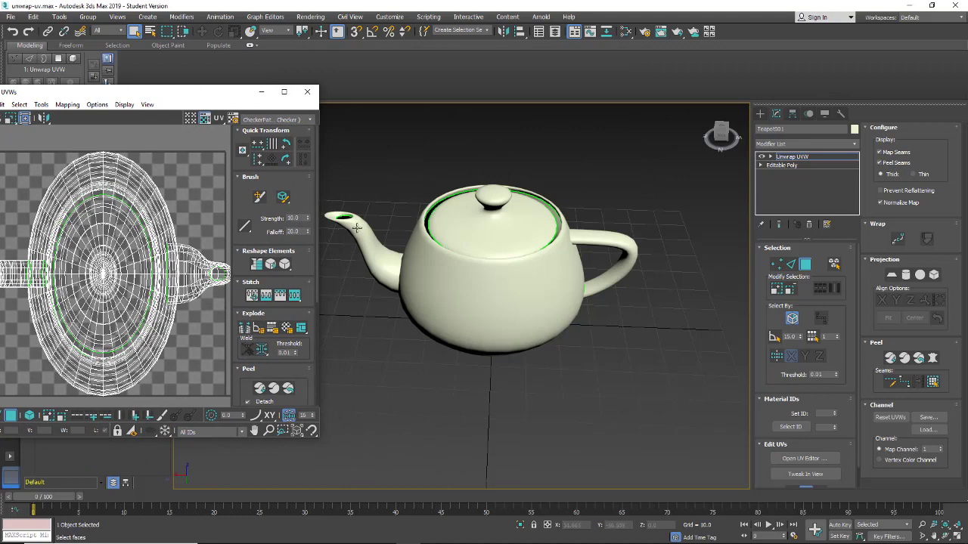
Examine the teapot's seams around the spout, lid and body, keeping the Edit UVWs window beside the model.
scroll(509, 220, up, 5)
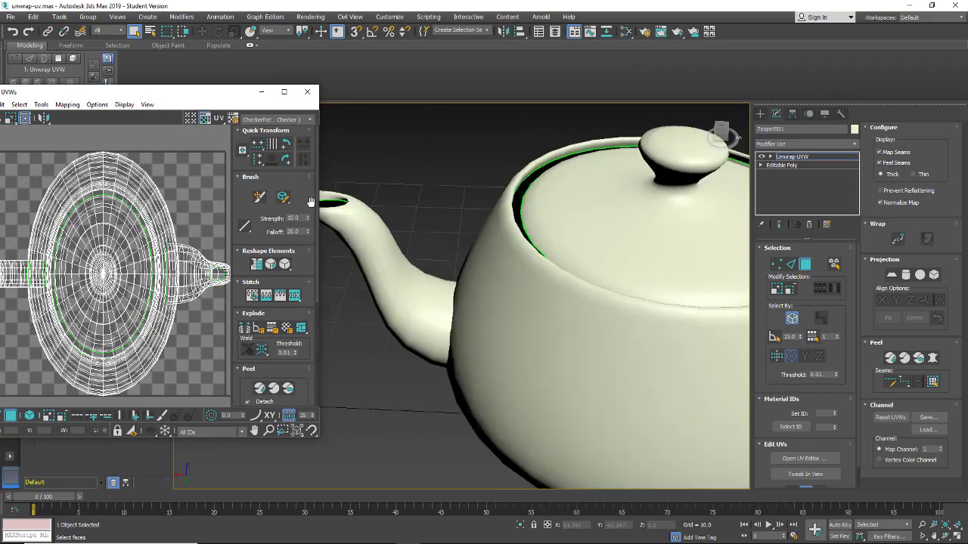
alt+middle_drag(568, 366, 609, 333)
scroll(531, 277, down, 8)
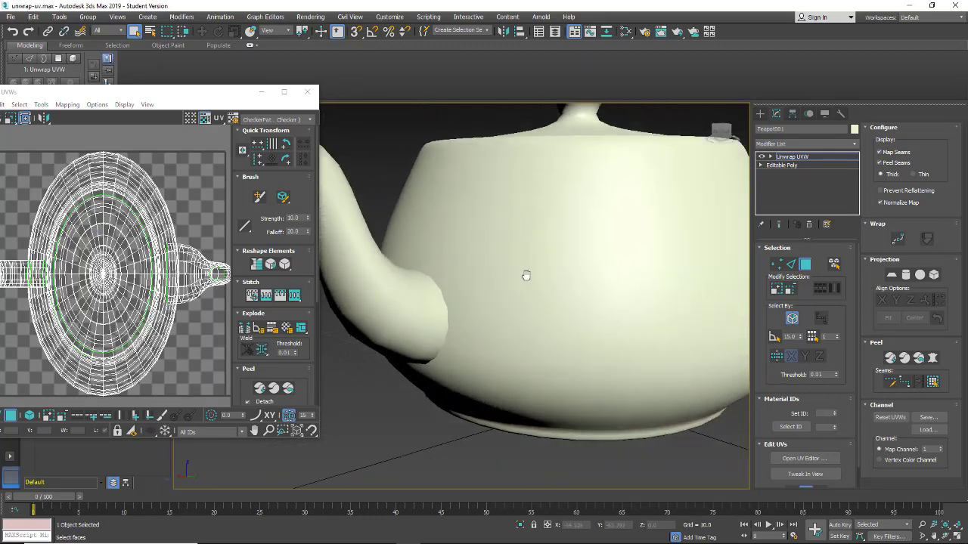
alt+middle_drag(502, 281, 558, 296)
drag(172, 94, 331, 73)
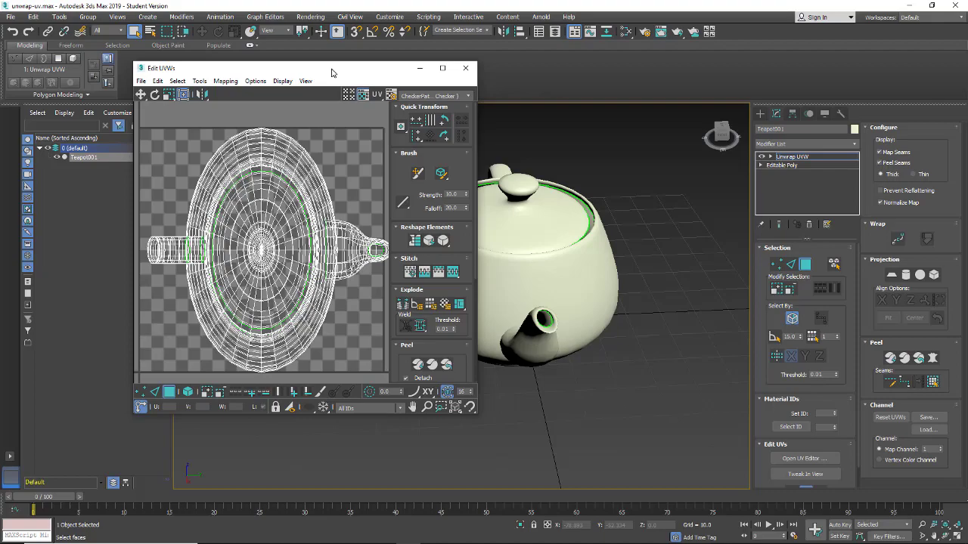
drag(331, 73, 329, 74)
drag(319, 75, 270, 63)
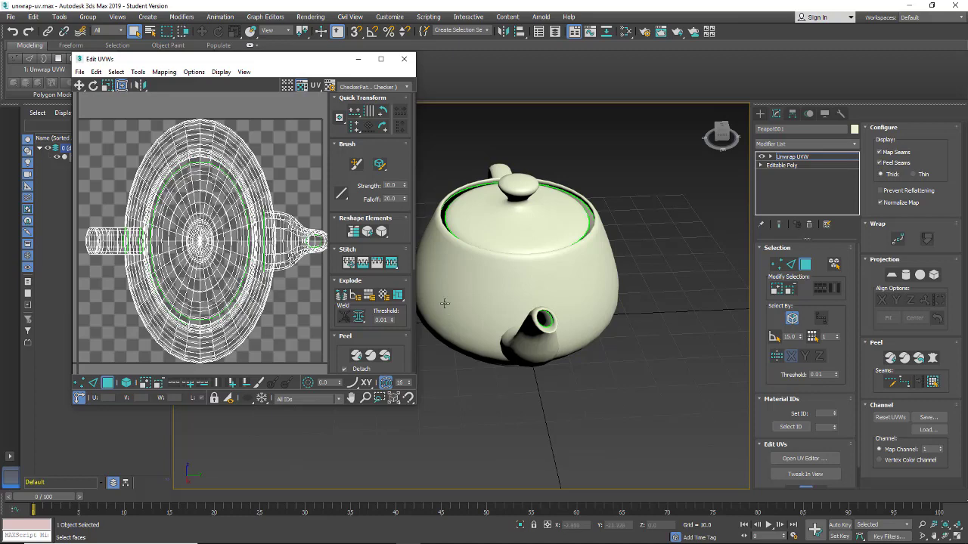
drag(298, 67, 251, 67)
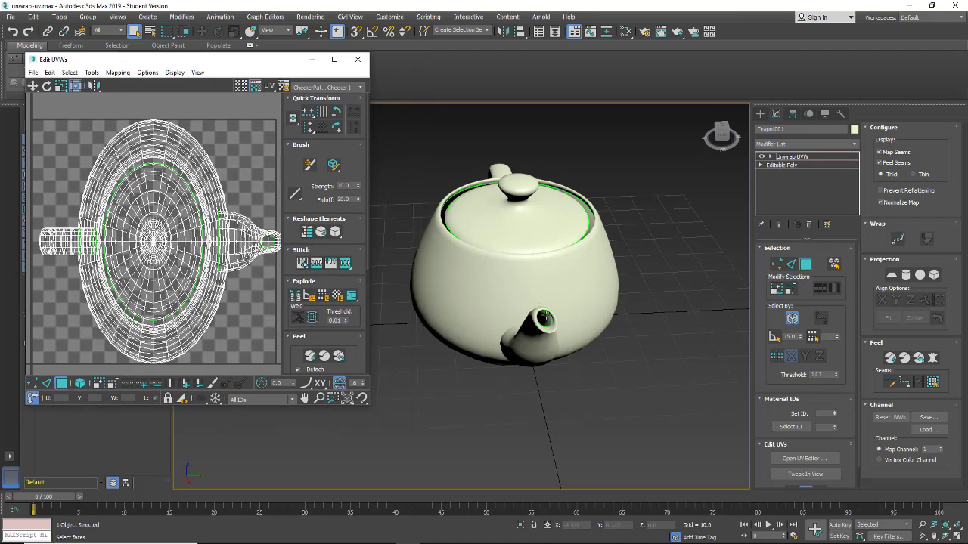
alt+middle_drag(532, 330, 555, 343)
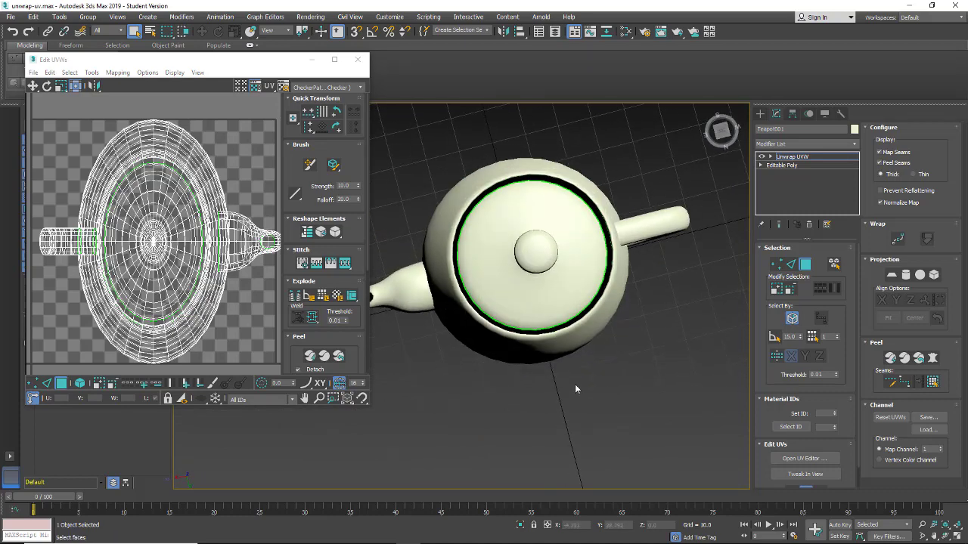
alt+middle_drag(575, 386, 543, 306)
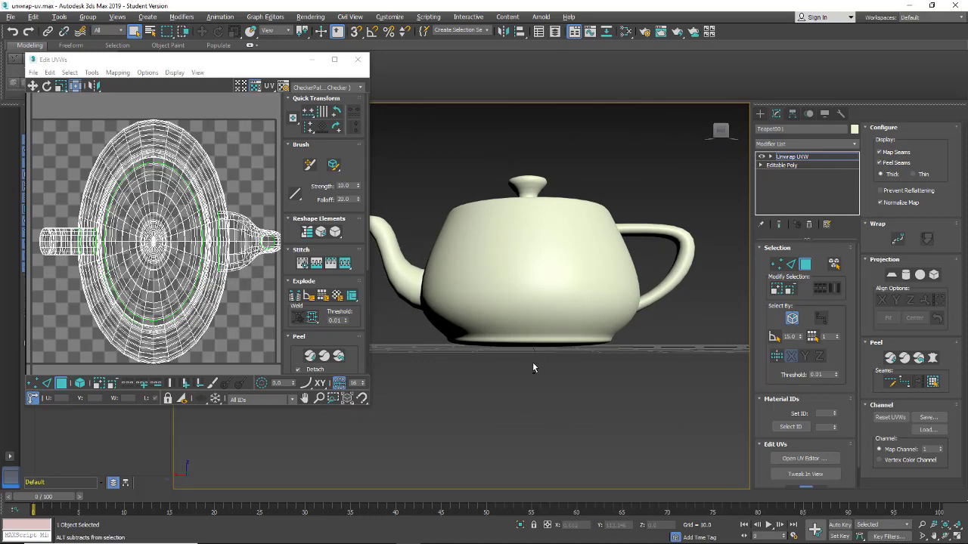
alt+middle_drag(532, 362, 650, 429)
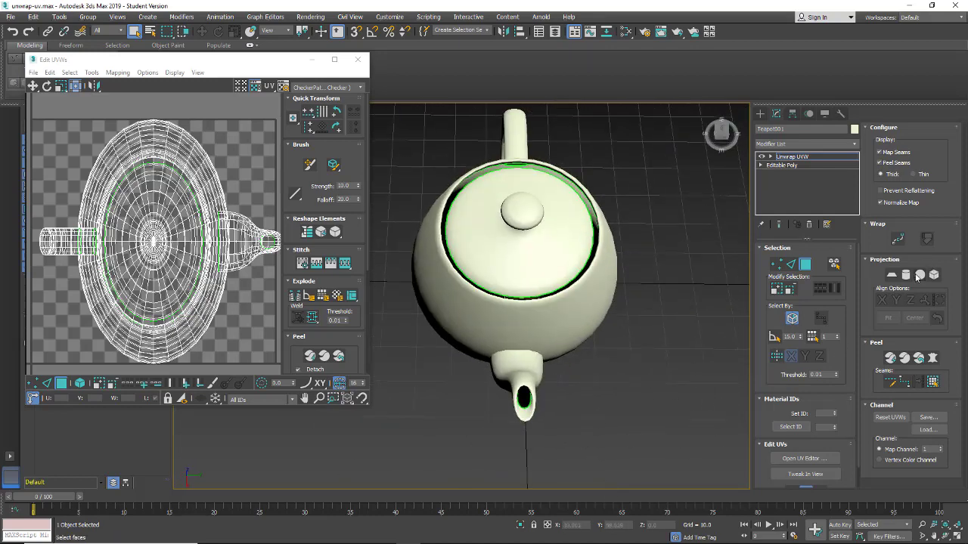
scroll(774, 379, down, 1)
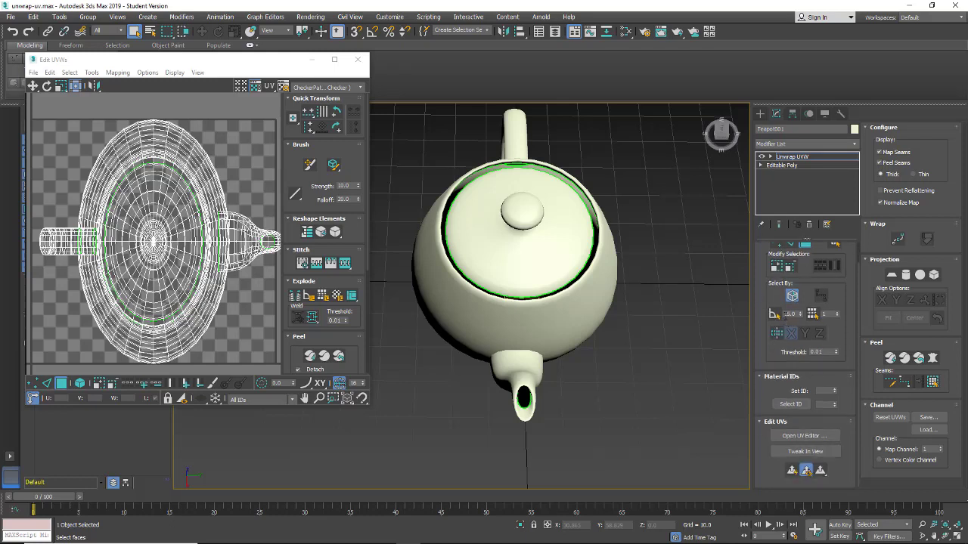
scroll(801, 287, up, 1)
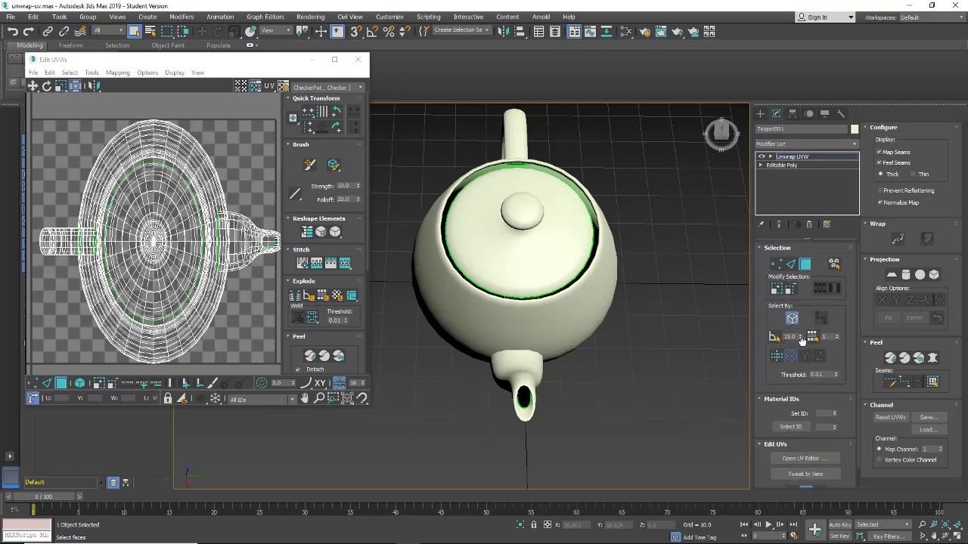
Switch to edge selection with Edit Seams active and display the teapot with Edged Faces, keeping the Edit UVWs window clear of the viewport labels.
click(791, 265)
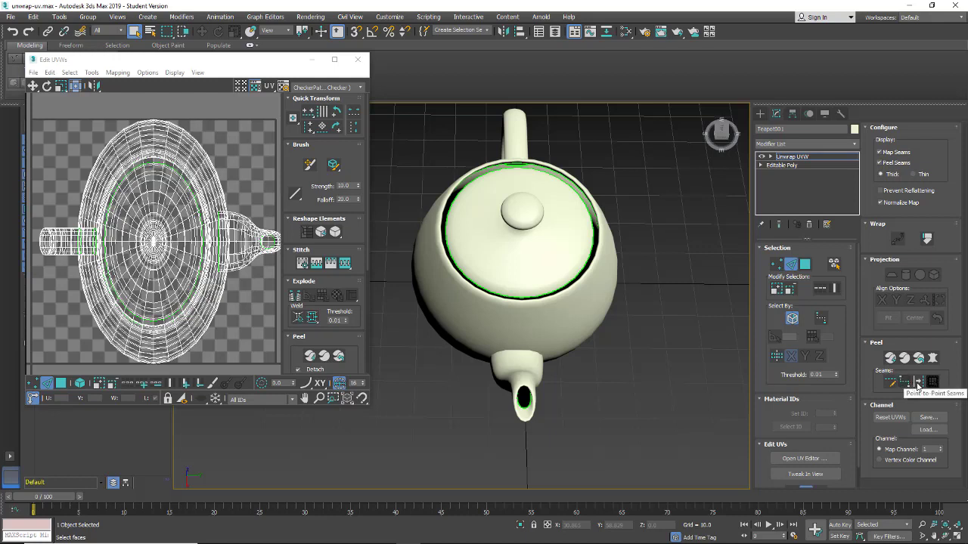
click(890, 381)
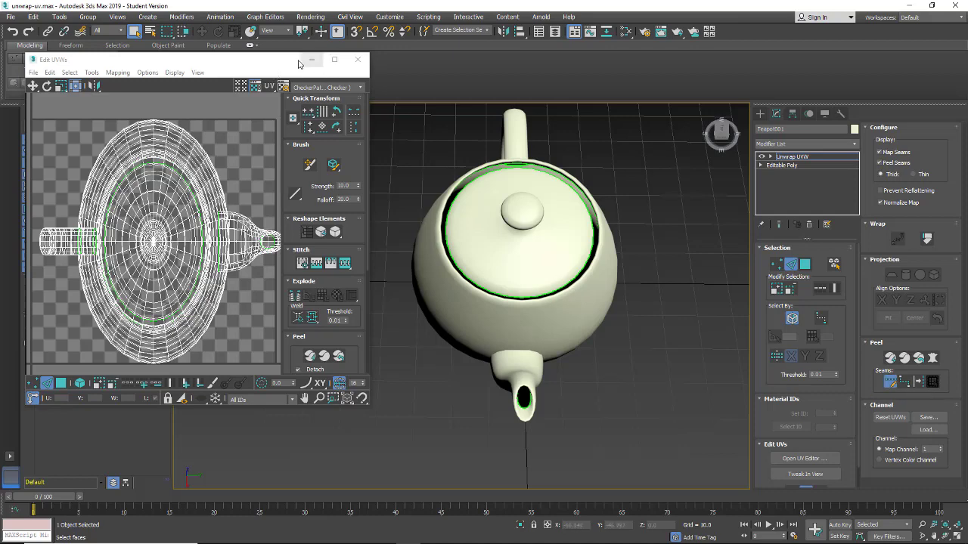
mouse_move(273, 62)
mouse_down()
mouse_move(224, 125)
mouse_move(214, 239)
mouse_move(225, 212)
mouse_up()
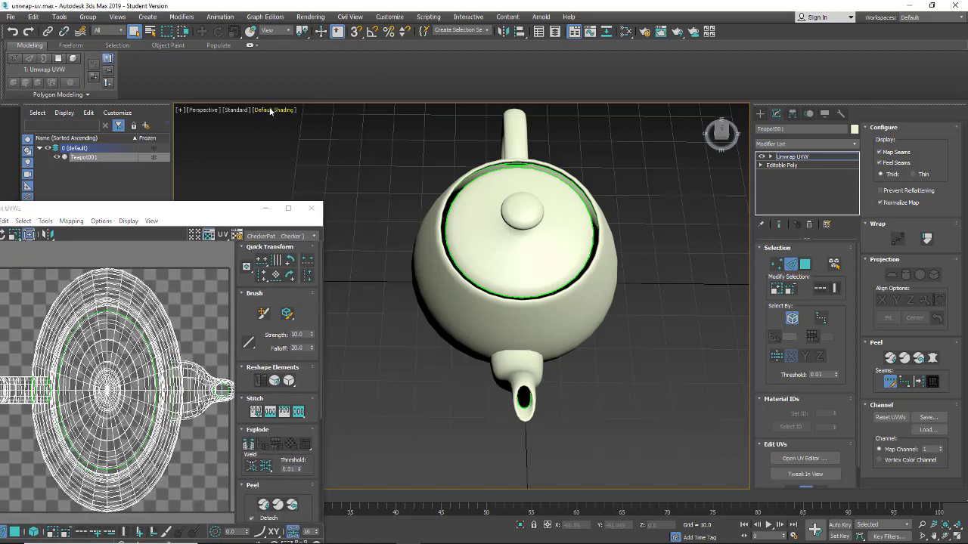
click(273, 110)
click(317, 224)
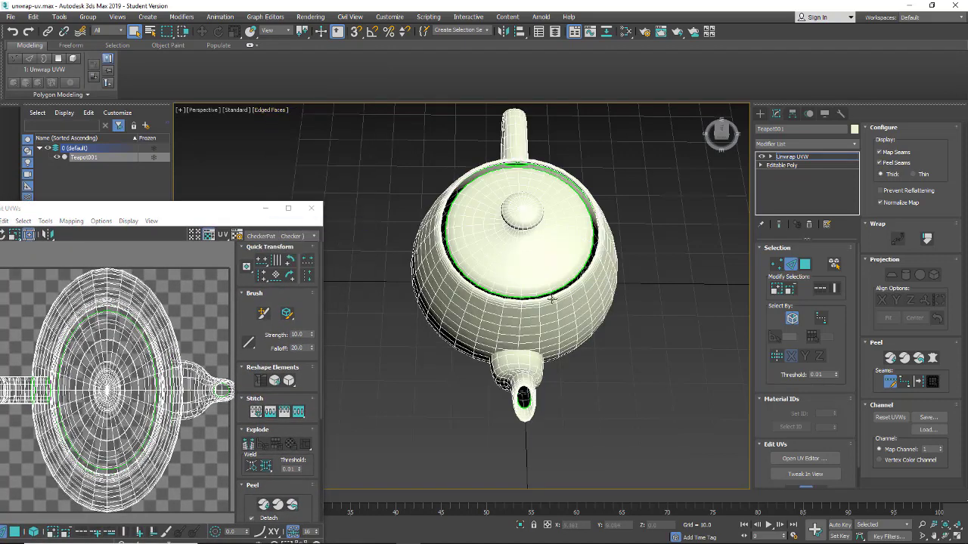
Try marking vertical edges on the side of the teapot body as seams one by one with Edit Seams.
scroll(550, 298, up, 5)
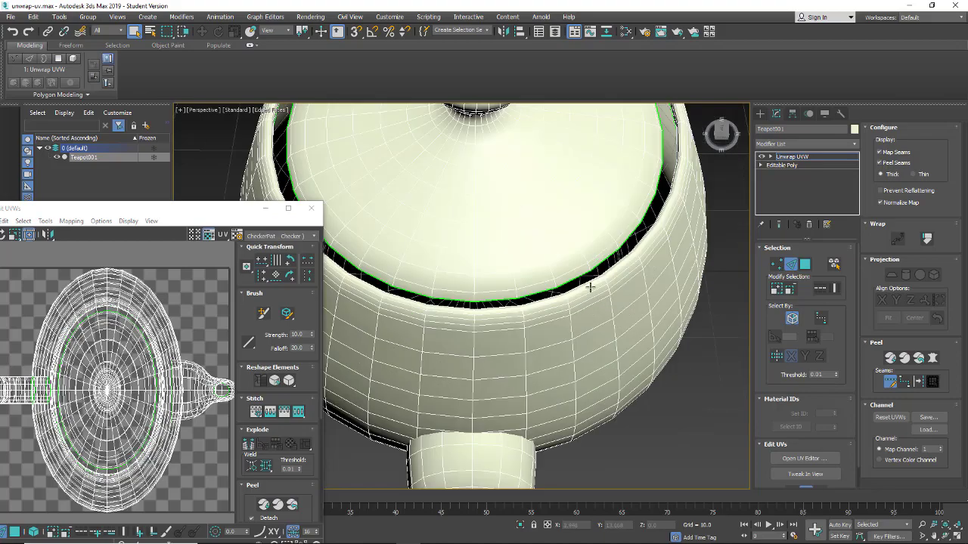
alt+middle_drag(590, 287, 539, 253)
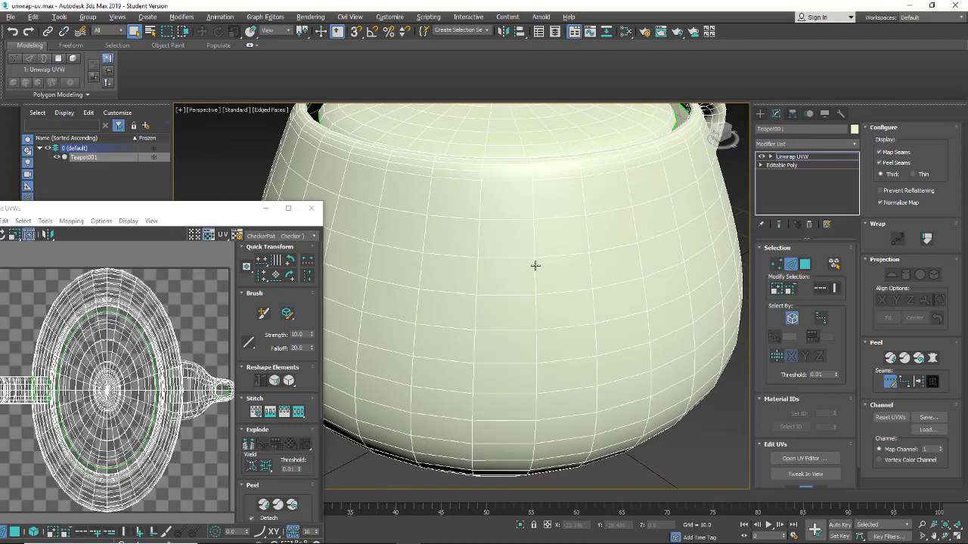
click(535, 266)
ctrl+click(532, 176)
alt+middle_drag(532, 173, 528, 257)
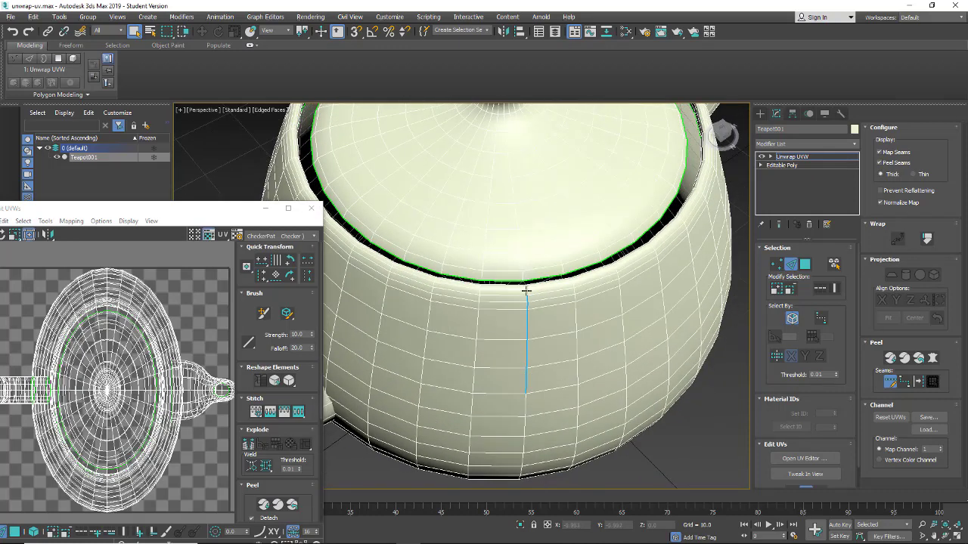
Switch from Edit Seams to Point-to-Point Seams and start a seam at the inner edge of the teapot's rim.
click(890, 383)
click(905, 382)
scroll(521, 321, up, 2)
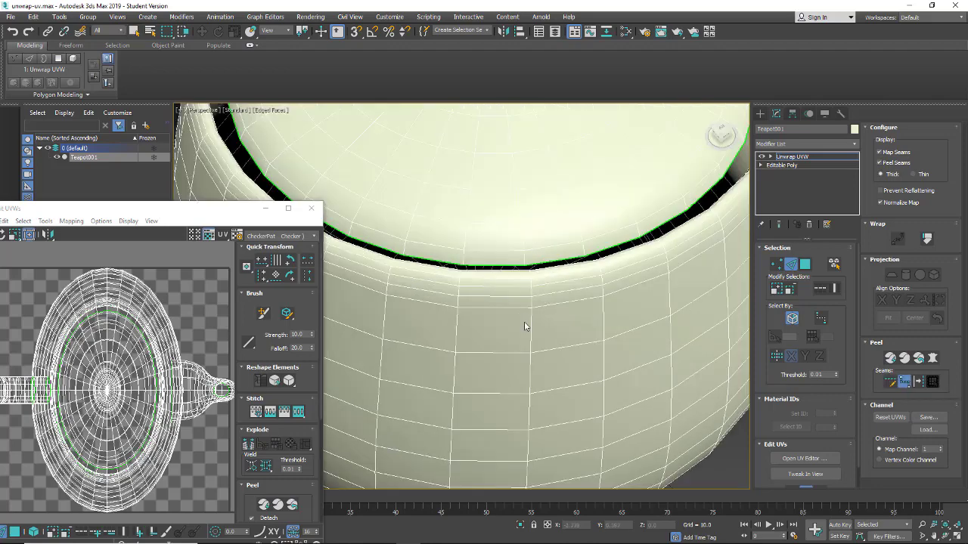
alt+middle_drag(553, 303, 530, 388)
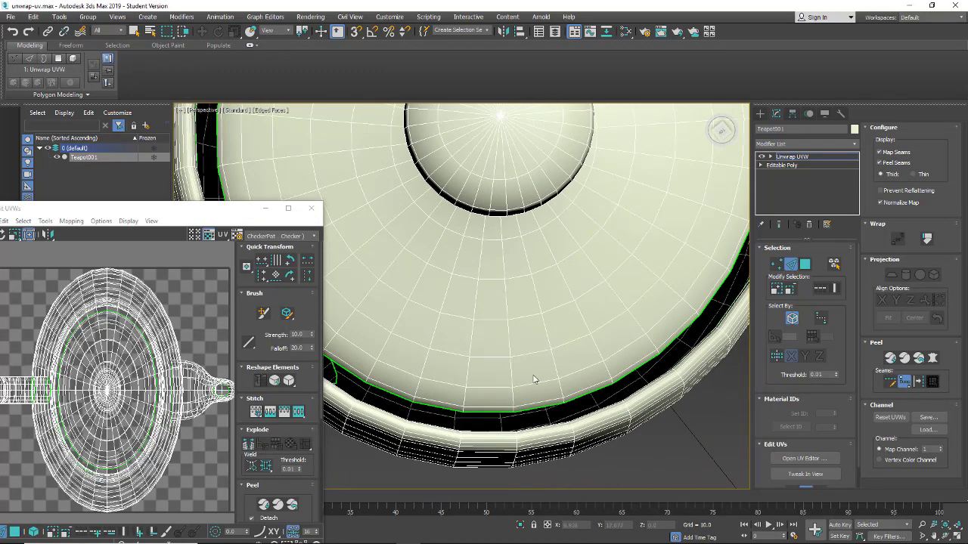
alt+middle_drag(508, 435, 628, 423)
alt+middle_drag(699, 265, 642, 507)
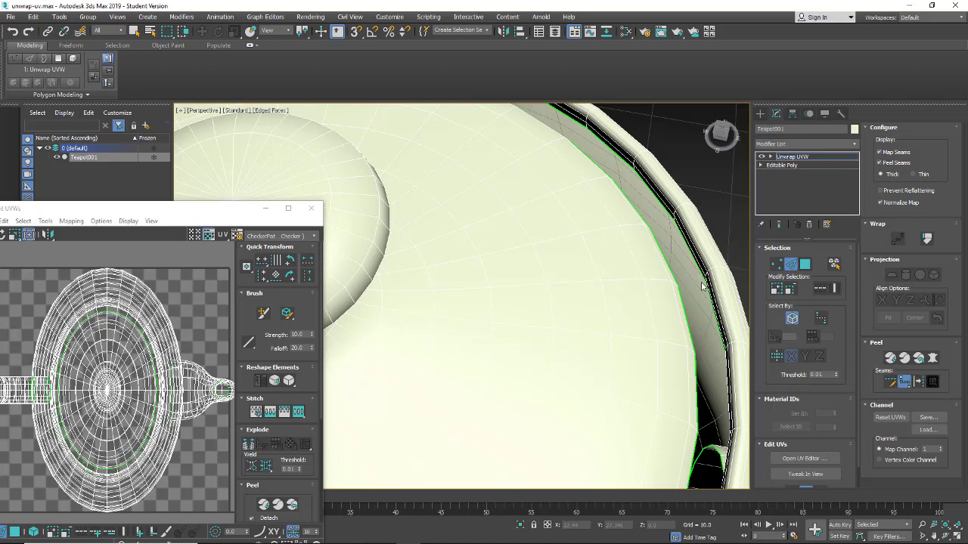
click(775, 286)
click(722, 272)
alt+middle_drag(724, 274, 602, 234)
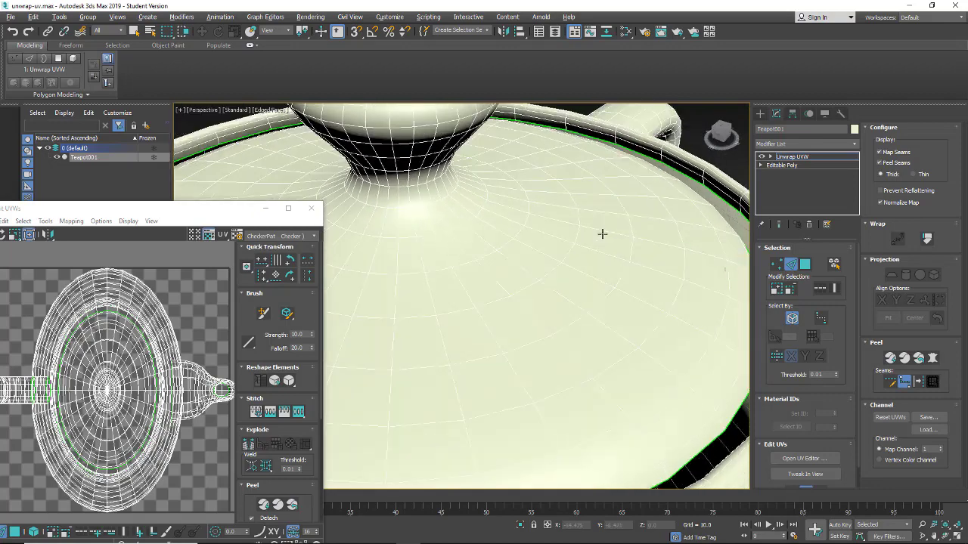
Run the point-to-point seam straight down the side of the body beside the spout and onto the underside.
scroll(602, 234, down, 10)
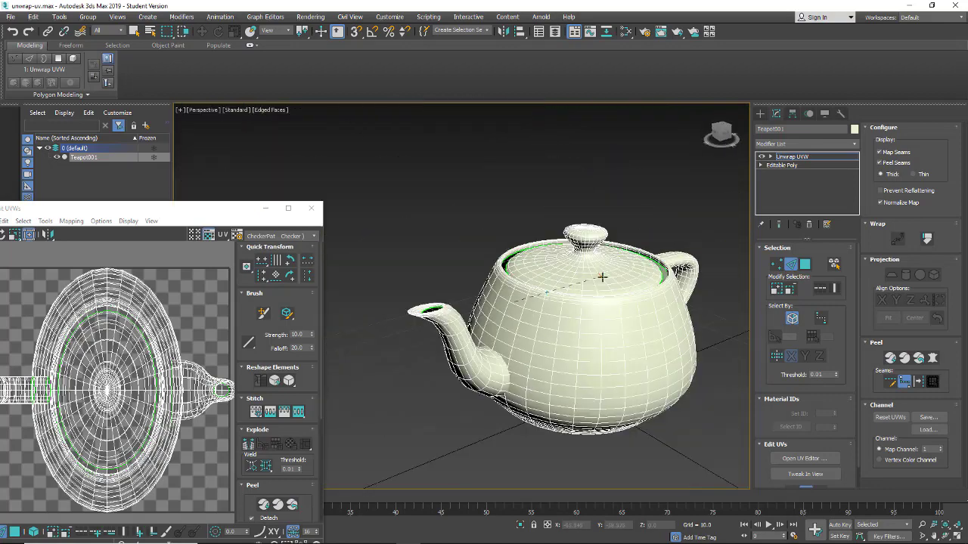
alt+middle_drag(533, 332, 556, 303)
scroll(588, 300, up, 5)
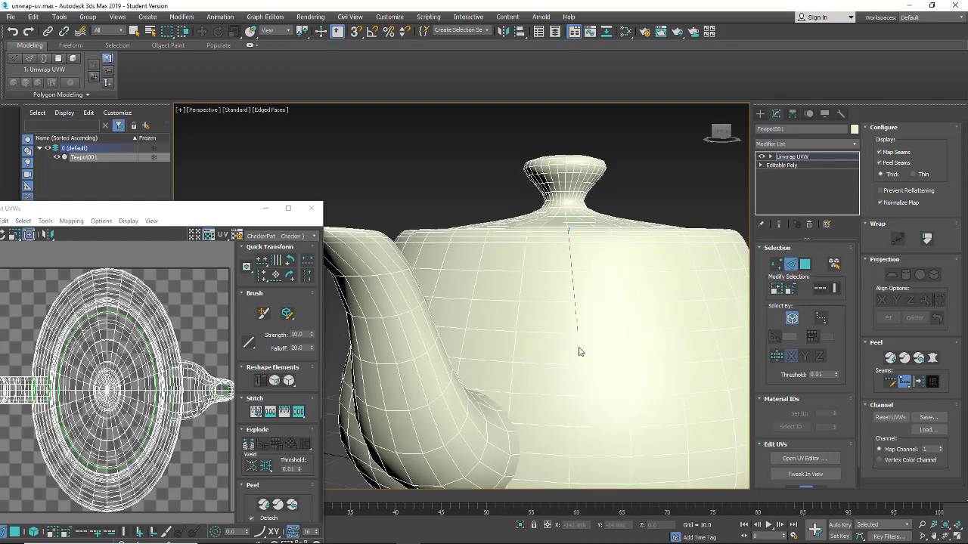
click(570, 414)
right_click(570, 414)
alt+middle_drag(565, 434, 558, 397)
click(572, 441)
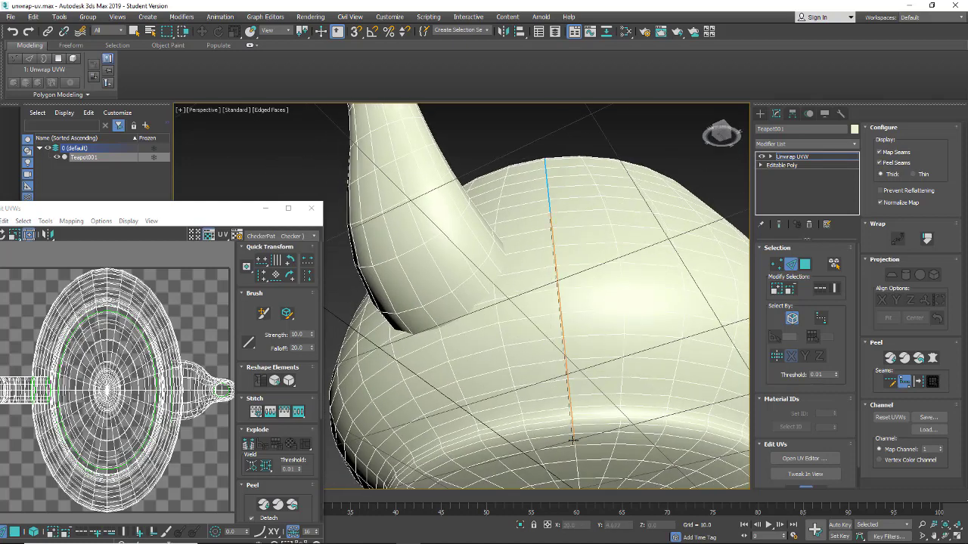
key(BackSpace)
click(574, 454)
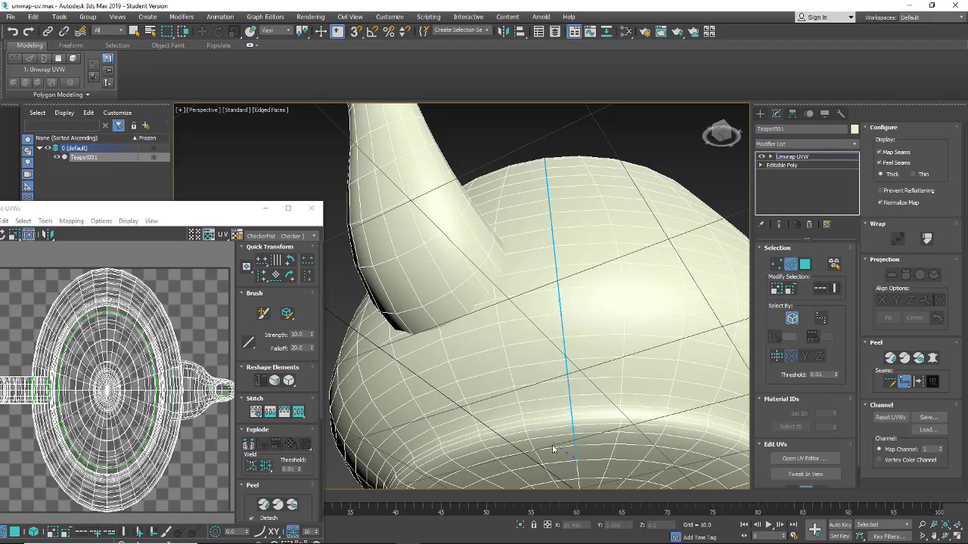
alt+middle_drag(555, 448, 515, 385)
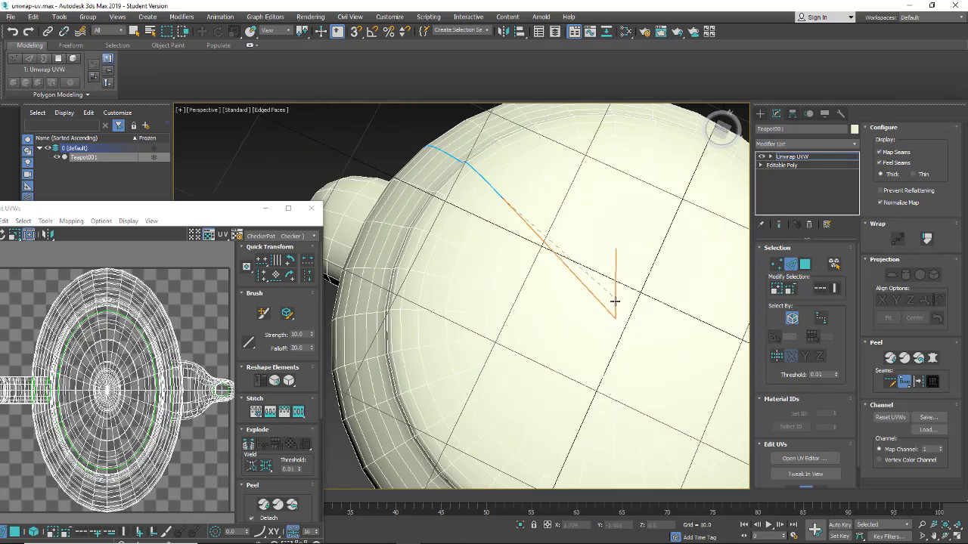
Change the teapot's object color to purple.
click(855, 129)
click(517, 302)
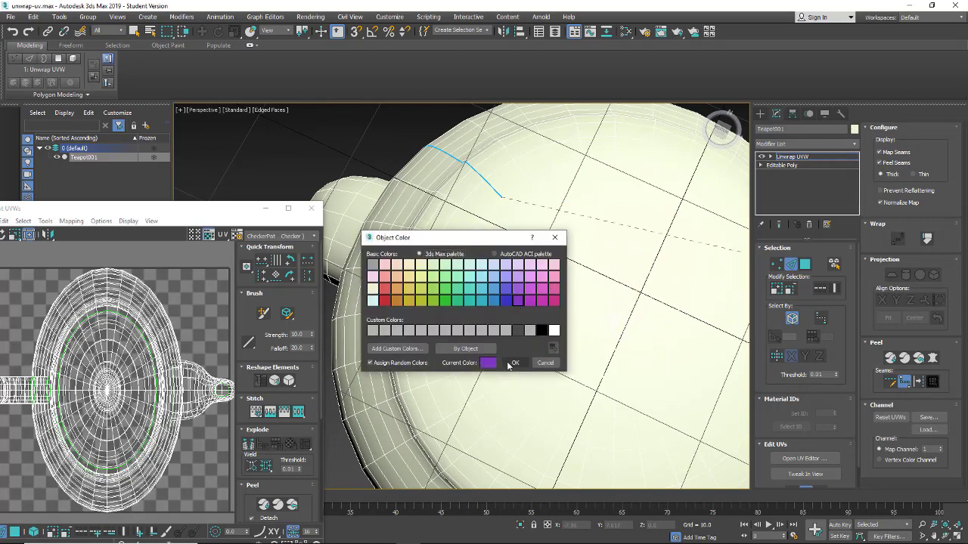
click(515, 363)
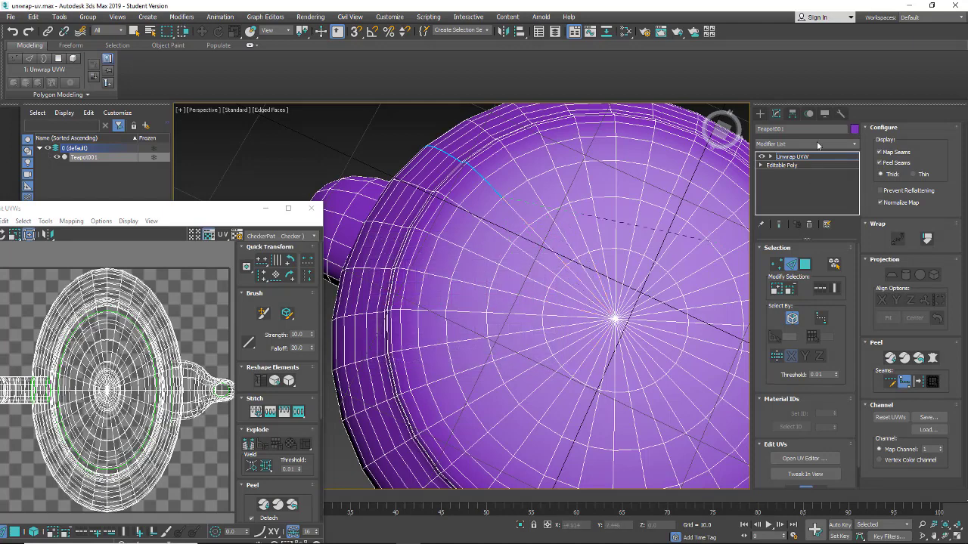
Set the teapot's object color to light gray from the custom colors.
click(854, 131)
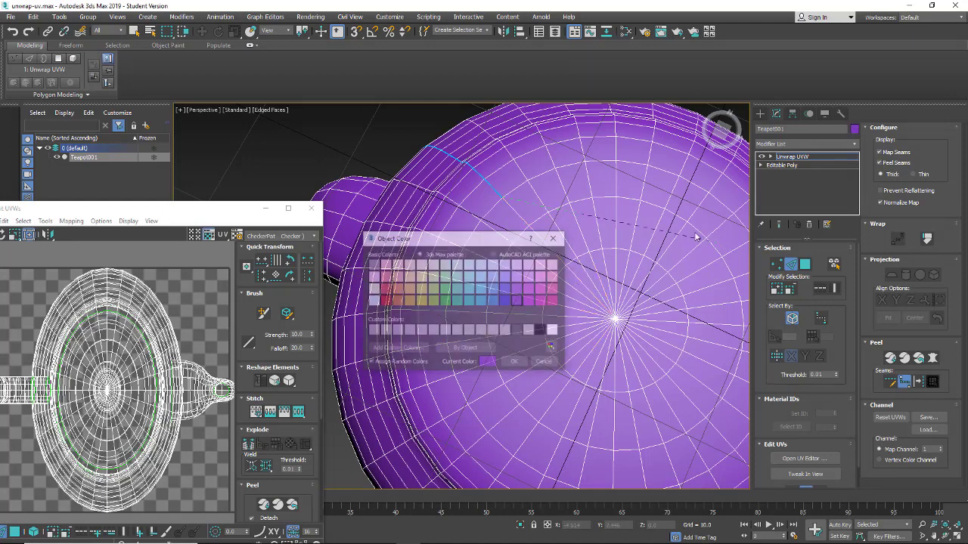
click(529, 331)
click(515, 363)
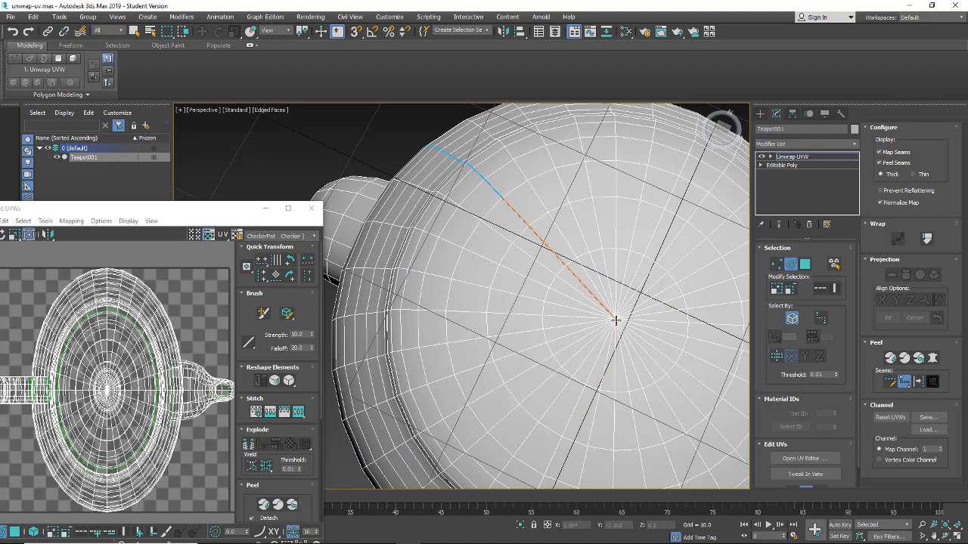
Continue the seam across the underside through the centre point to the opposite edge of the base.
scroll(616, 320, up, 2)
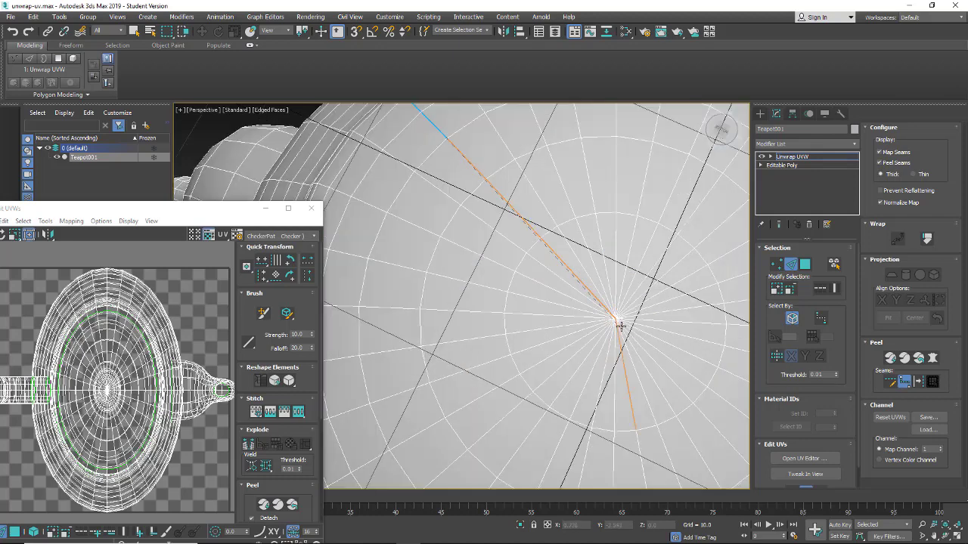
click(651, 359)
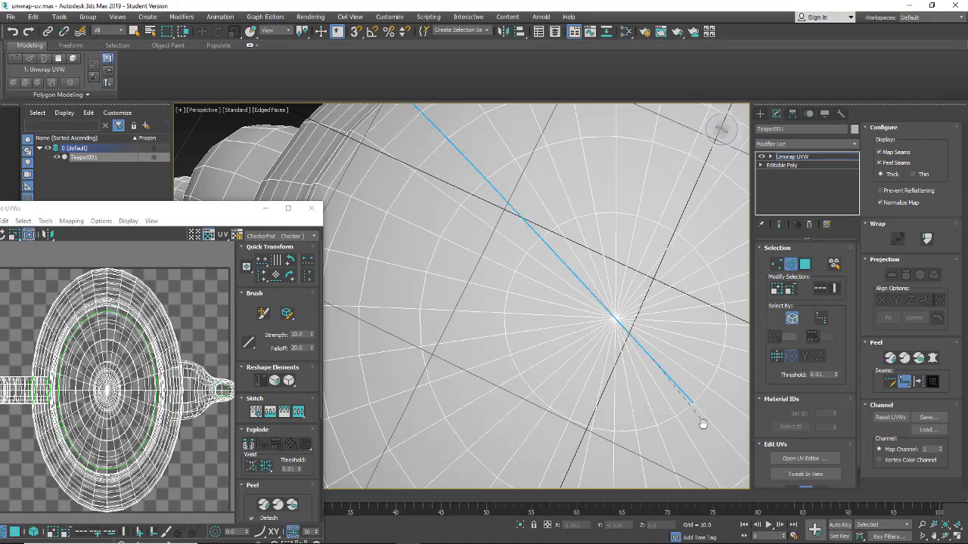
middle_drag(703, 423, 494, 192)
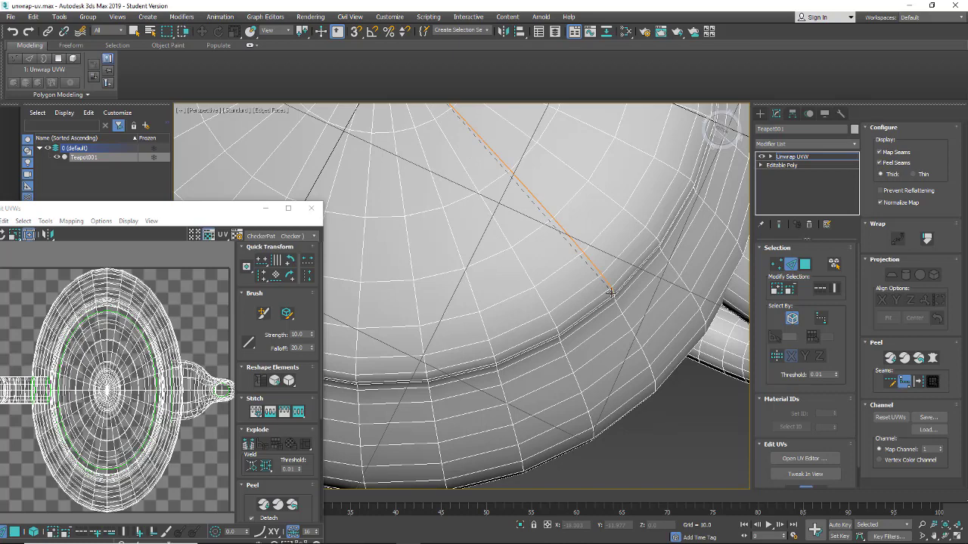
alt+middle_drag(610, 291, 552, 270)
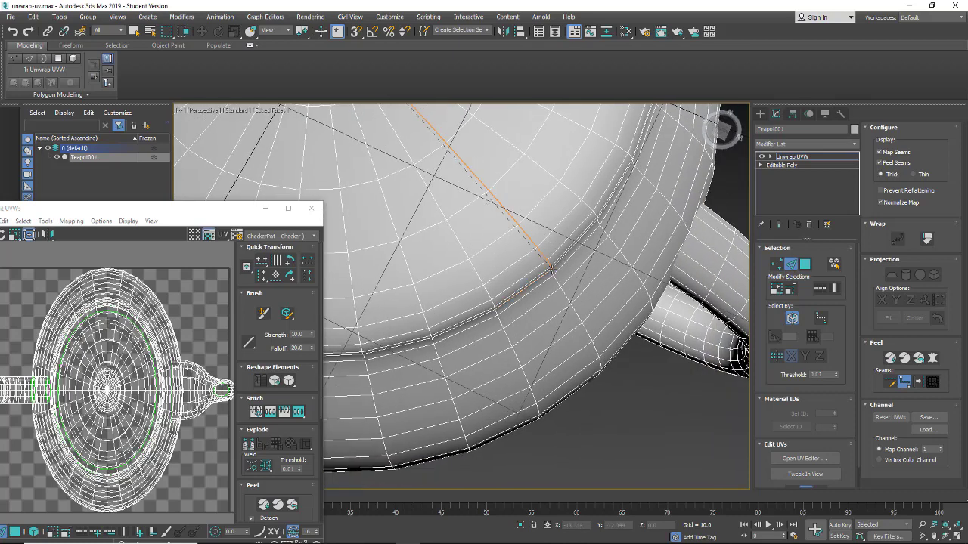
click(551, 267)
Continue the seam up the opposite side of the body near the handle and over the rim into the opening.
mouse_move(568, 295)
alt+middle_down()
mouse_move(557, 316)
mouse_move(519, 323)
mouse_move(544, 327)
mouse_move(566, 302)
mouse_move(580, 274)
mouse_move(585, 178)
mouse_move(556, 276)
mouse_move(562, 379)
mouse_move(540, 371)
mouse_move(549, 387)
alt+middle_up()
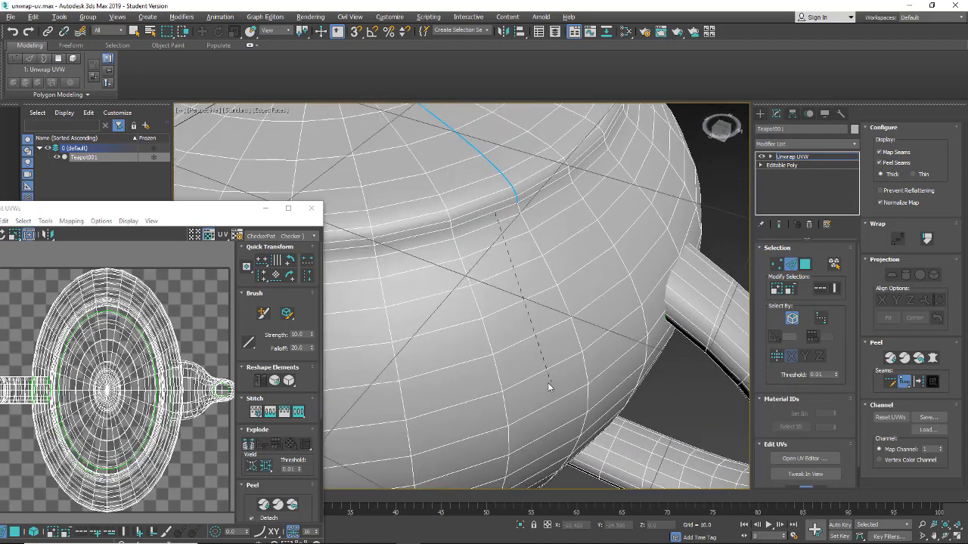
click(587, 399)
mouse_move(560, 447)
alt+middle_down()
mouse_move(563, 409)
mouse_move(561, 431)
alt+middle_up()
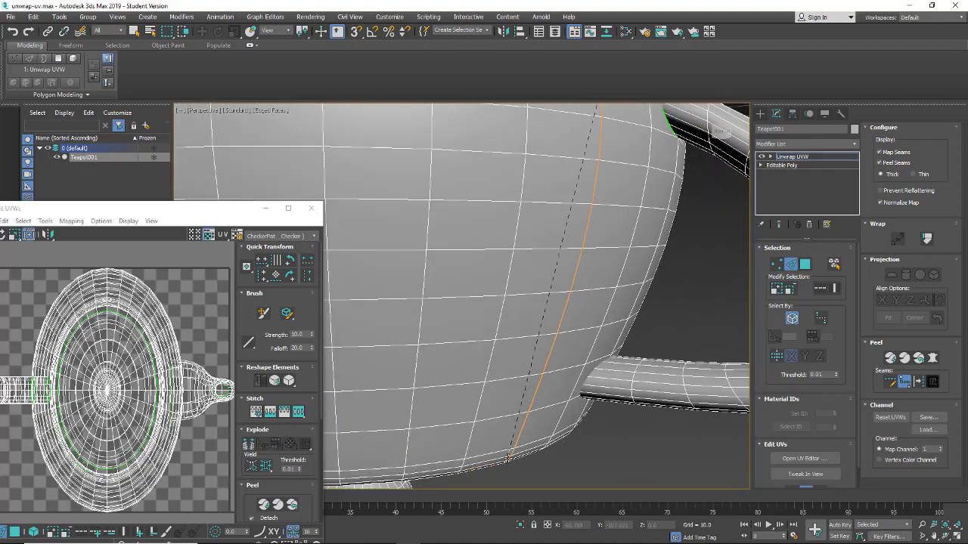
click(509, 459)
alt+middle_drag(494, 447, 531, 359)
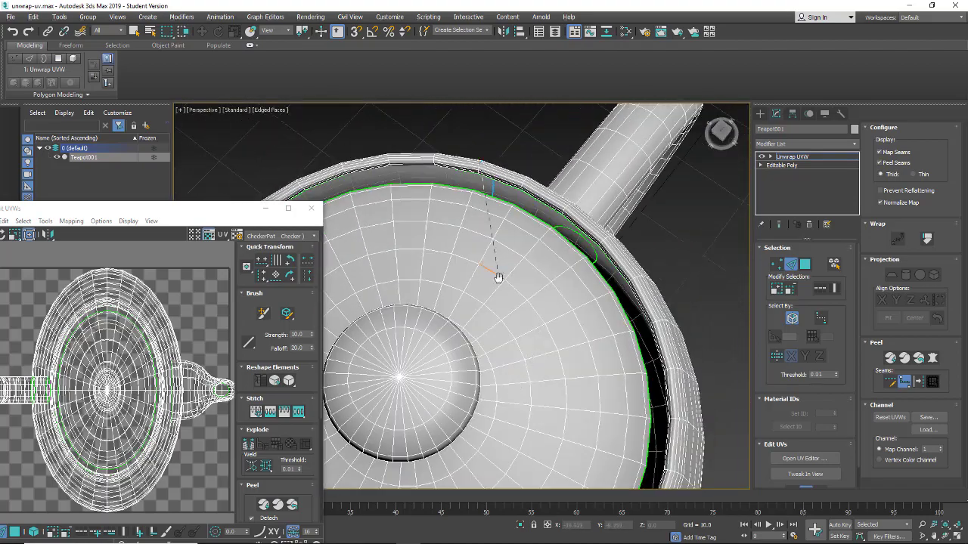
middle_drag(497, 276, 540, 413)
scroll(539, 413, up, 2)
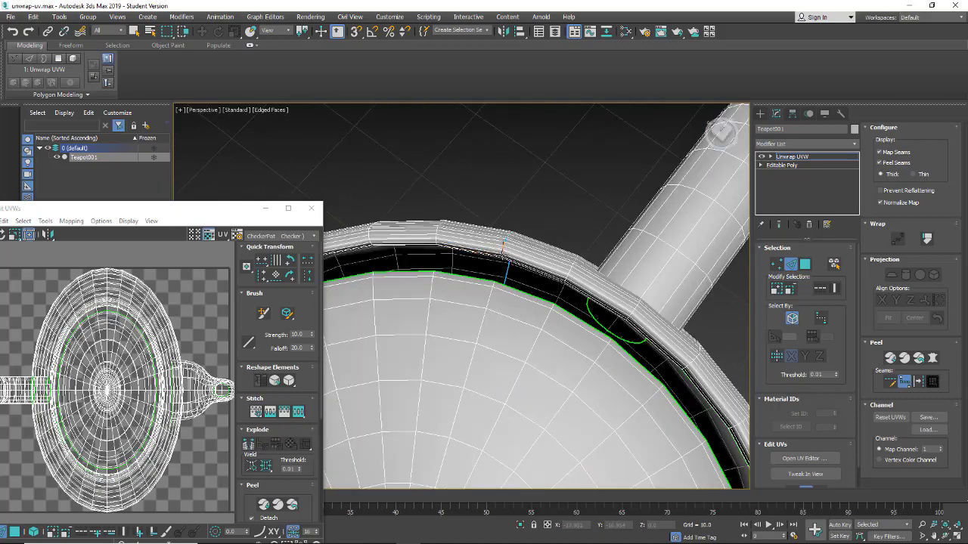
alt+middle_drag(491, 282, 487, 240)
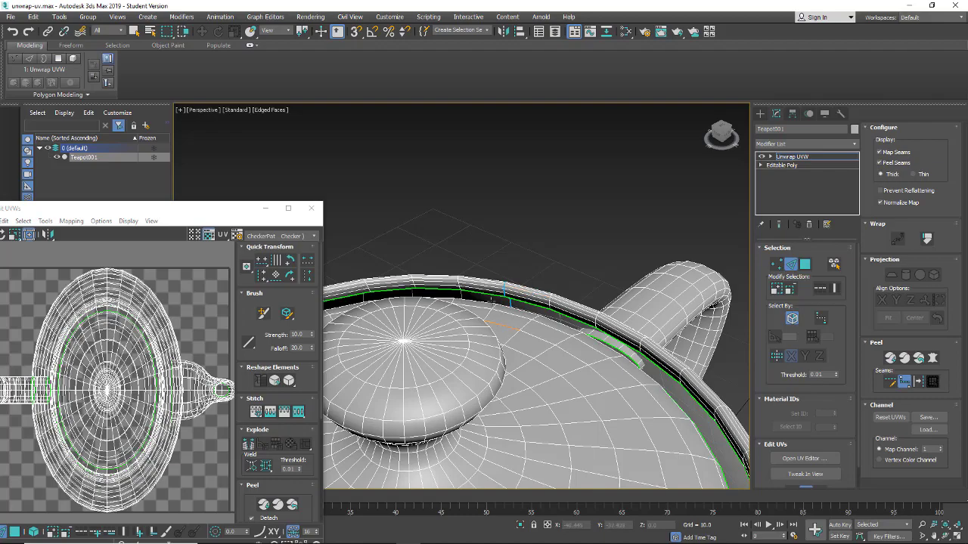
alt+middle_drag(530, 289, 535, 344)
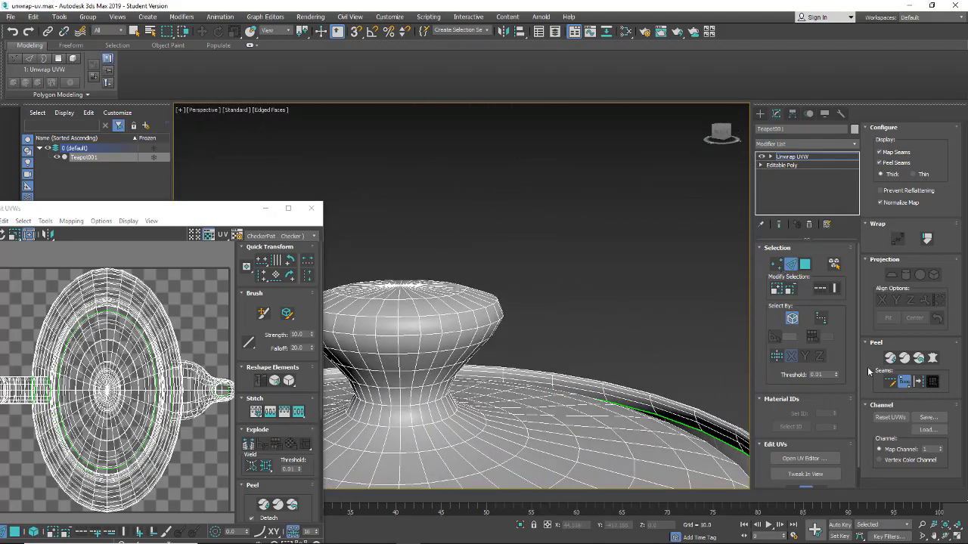
Convert the edge selection to seams and check the seam running down the teapot body and across the underside.
click(920, 384)
alt+middle_drag(644, 333, 650, 264)
scroll(650, 265, down, 5)
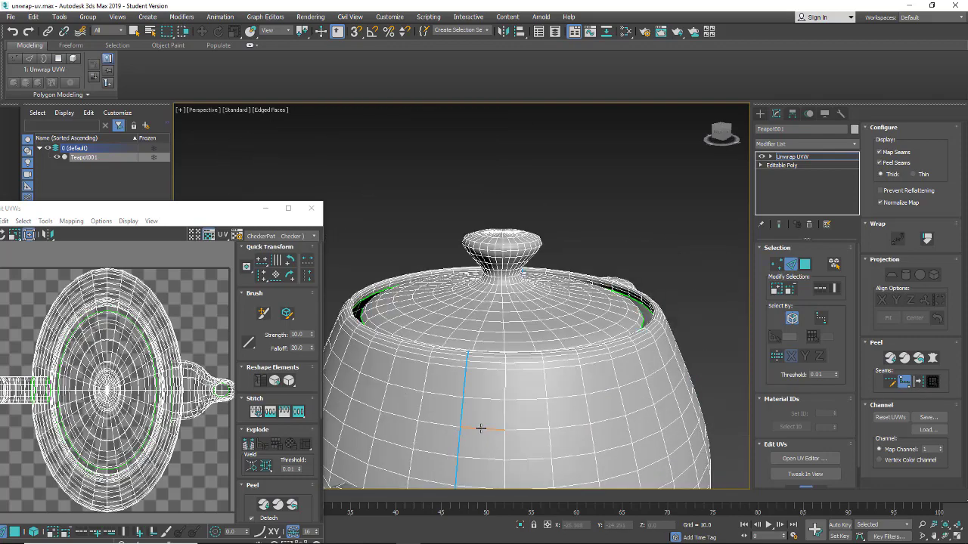
alt+middle_drag(489, 428, 512, 233)
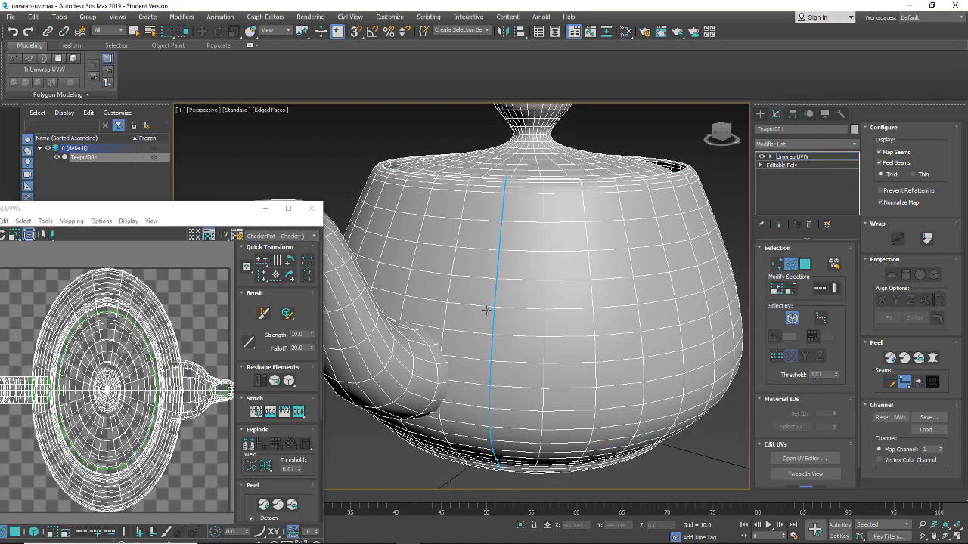
alt+middle_drag(533, 457, 543, 371)
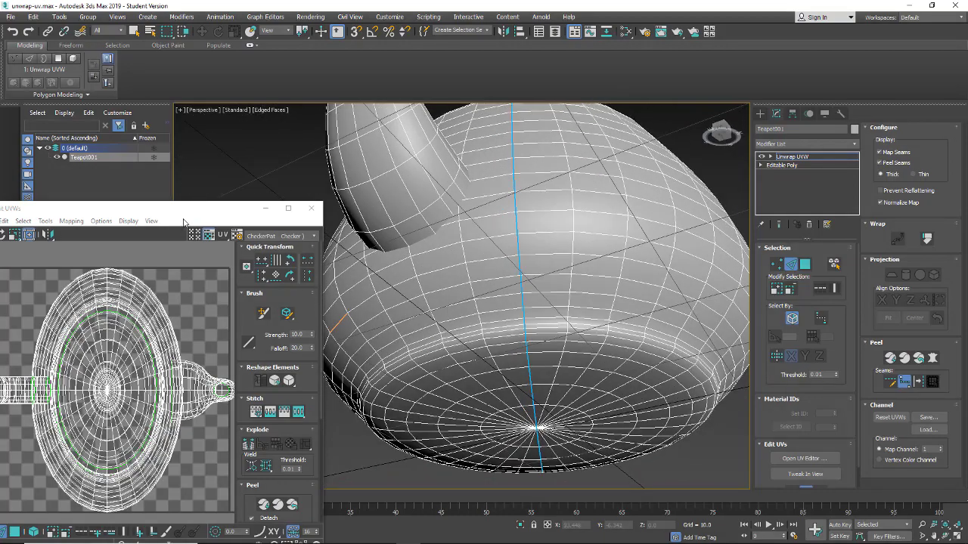
Reposition the UV editor window and select all polygons of the teapot body as one element.
drag(183, 214, 187, 133)
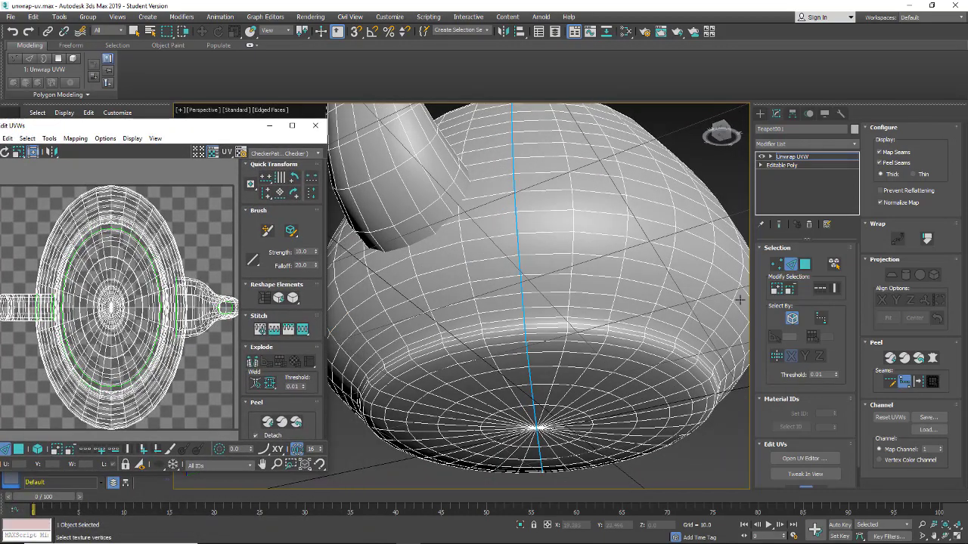
click(806, 264)
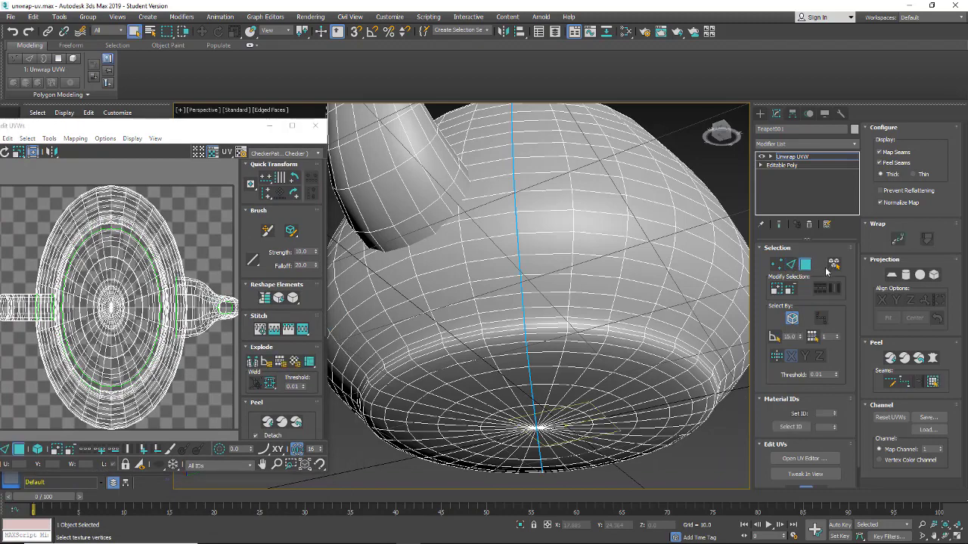
click(833, 264)
click(609, 254)
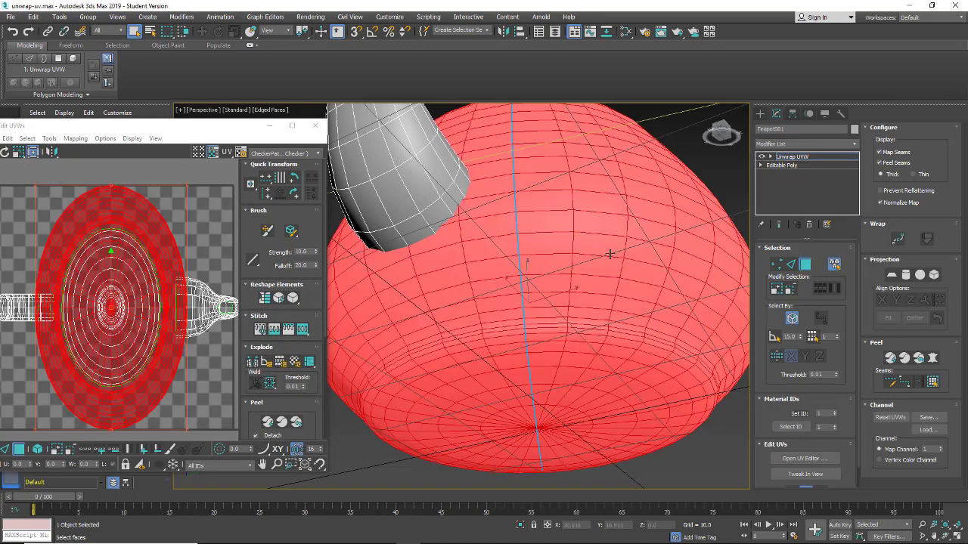